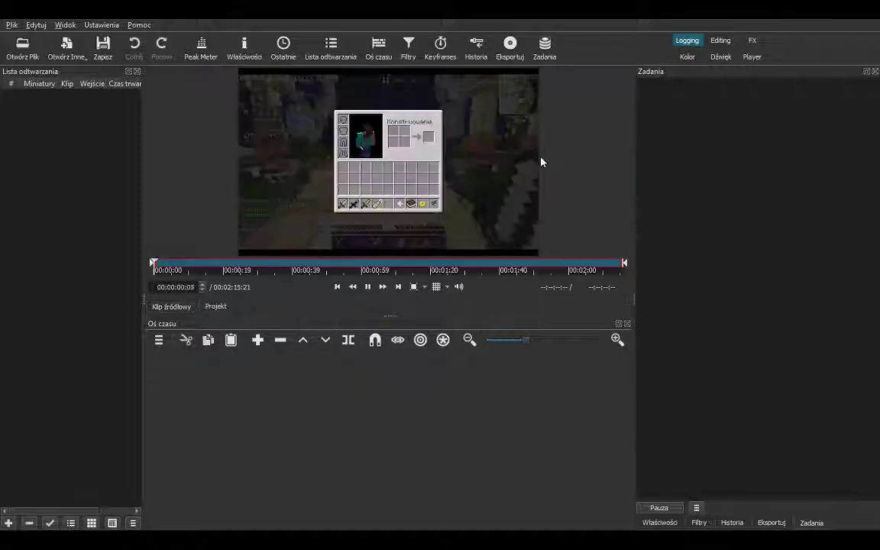
click(368, 287)
drag(375, 231, 258, 426)
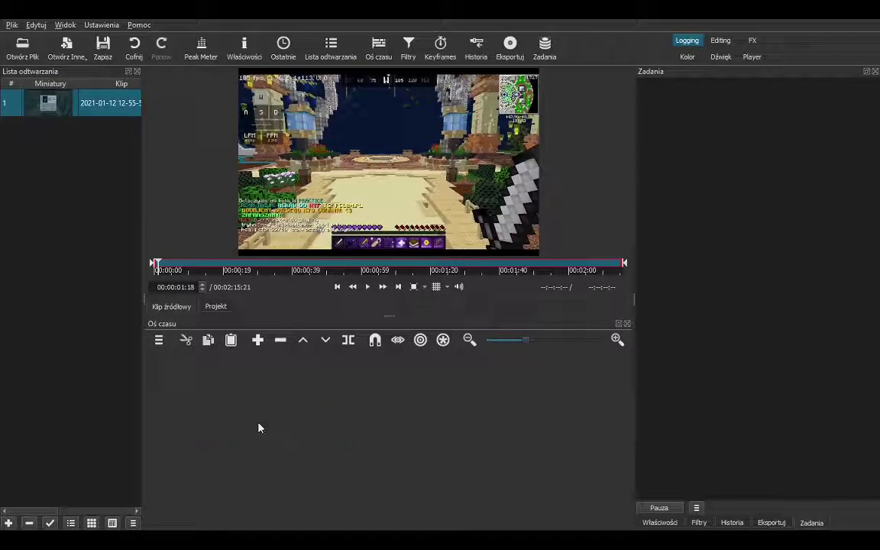
right_click(296, 437)
mouse_move(336, 442)
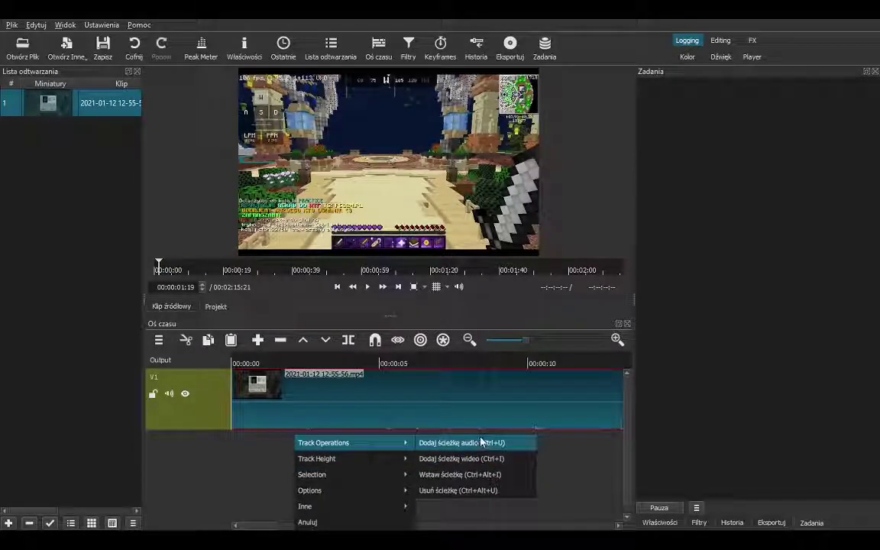
click(499, 446)
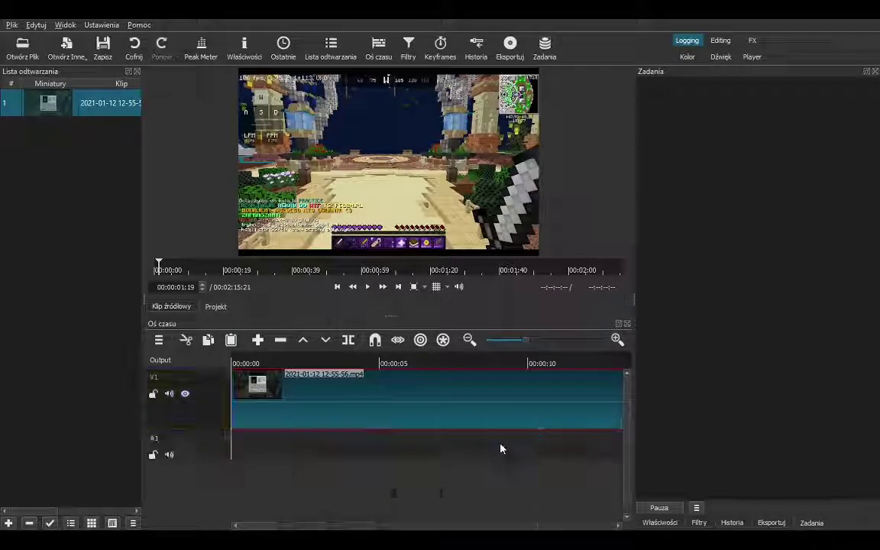
click(334, 447)
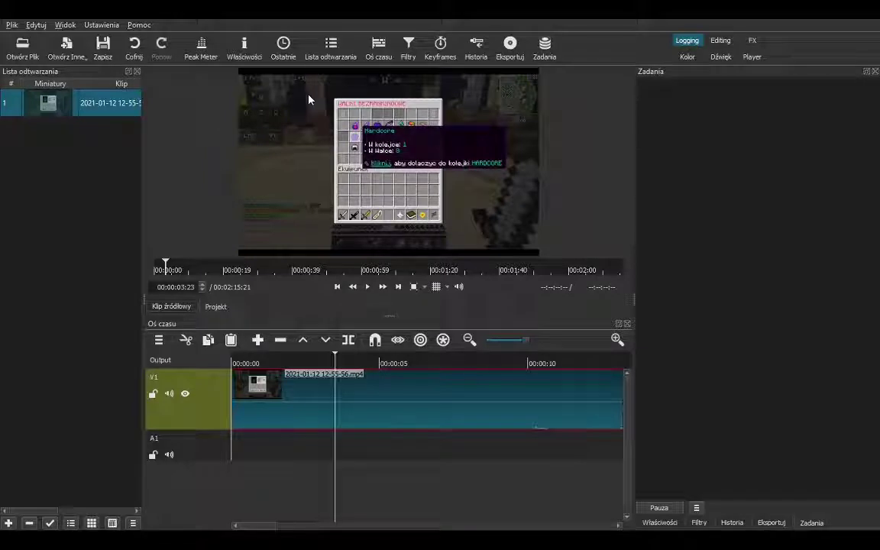
click(68, 141)
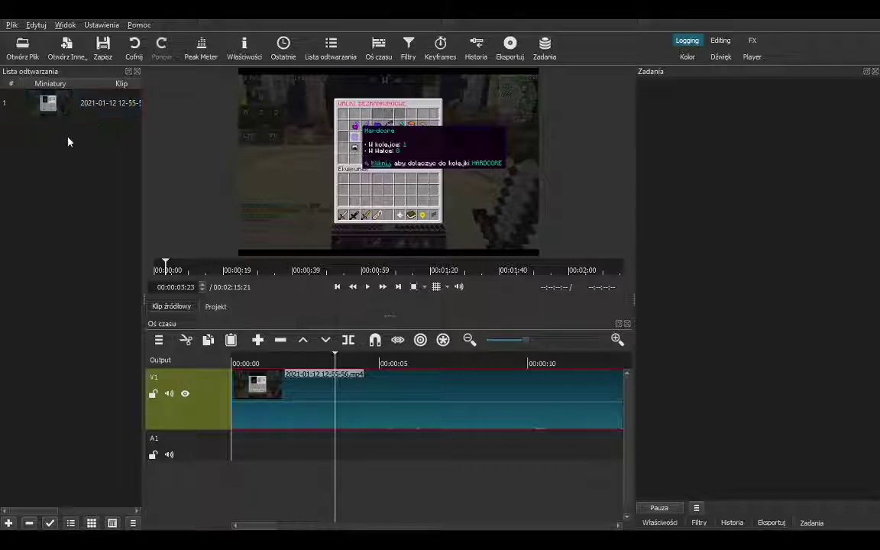
click(275, 457)
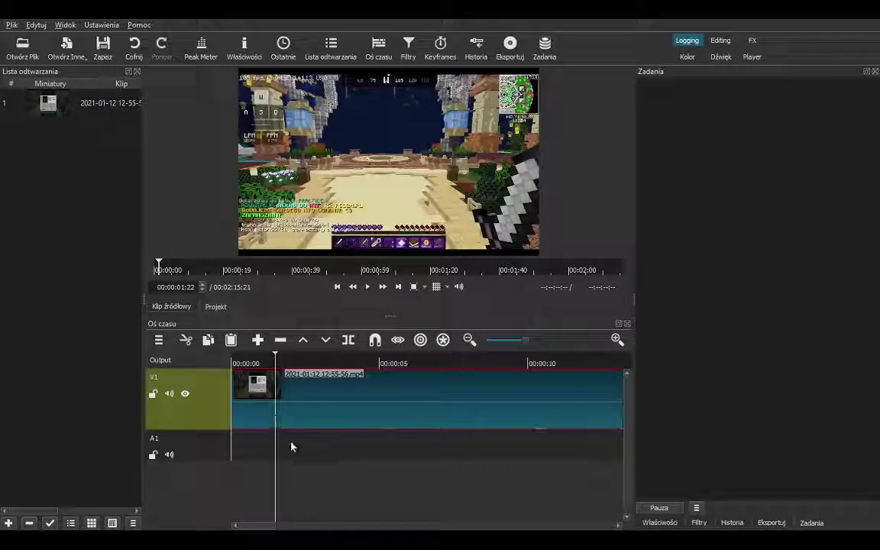
click(301, 453)
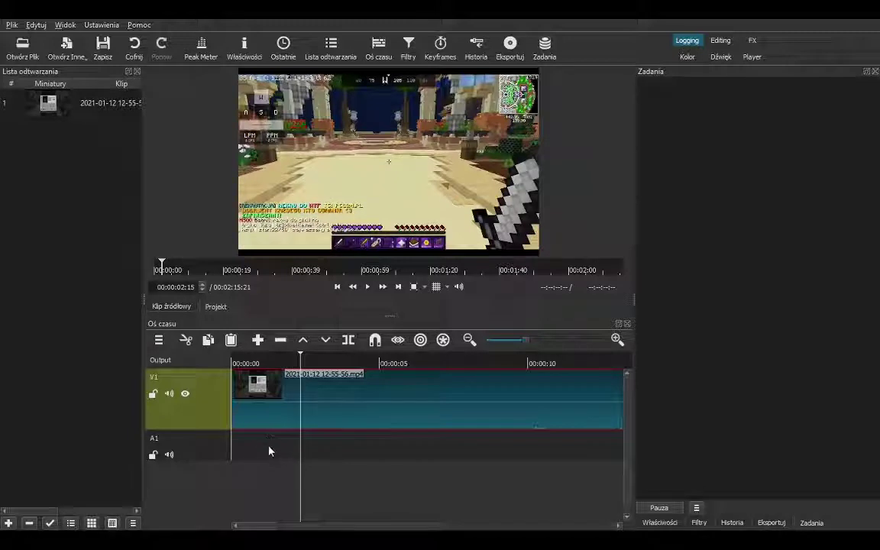
Add a Gain / Volume filter to the timeline clip and lower its level to -48.8 dB.
click(409, 47)
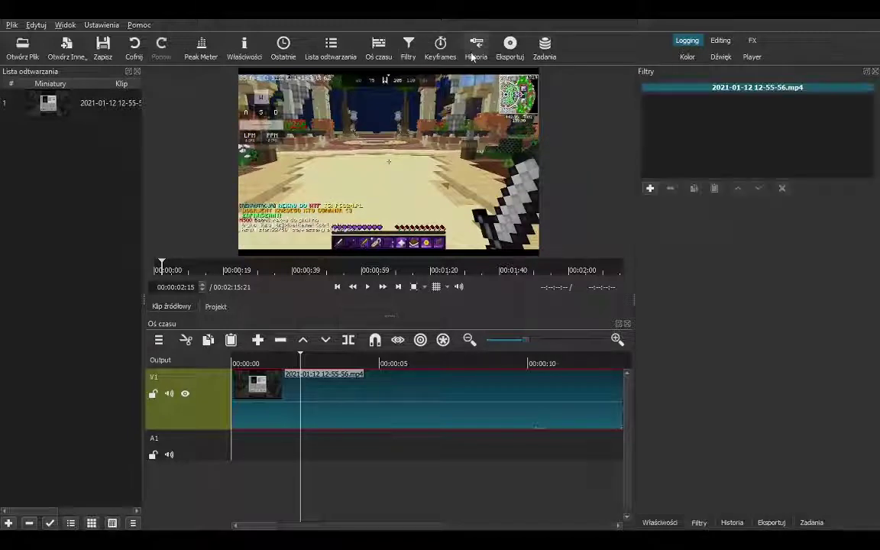
click(649, 189)
click(690, 157)
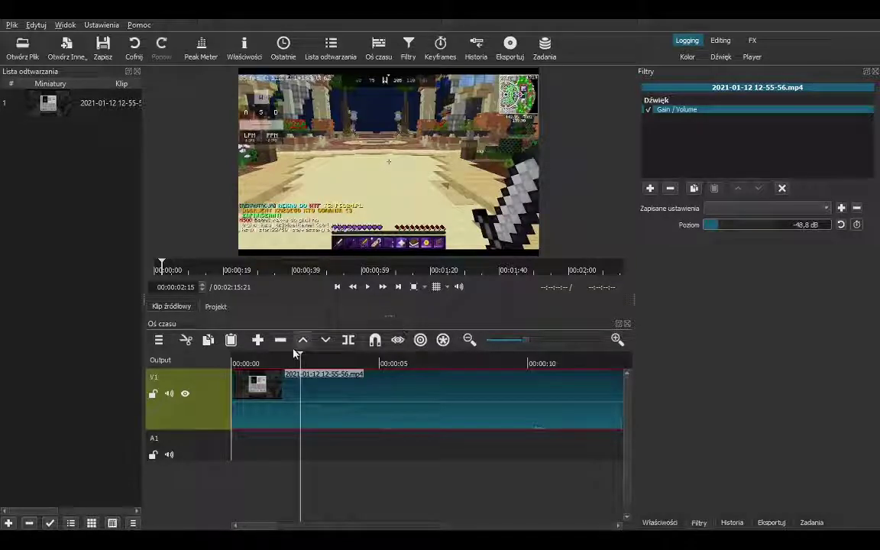
Play the clip from the start of the timeline and split it at 00:00:01:27.
drag(294, 353, 233, 359)
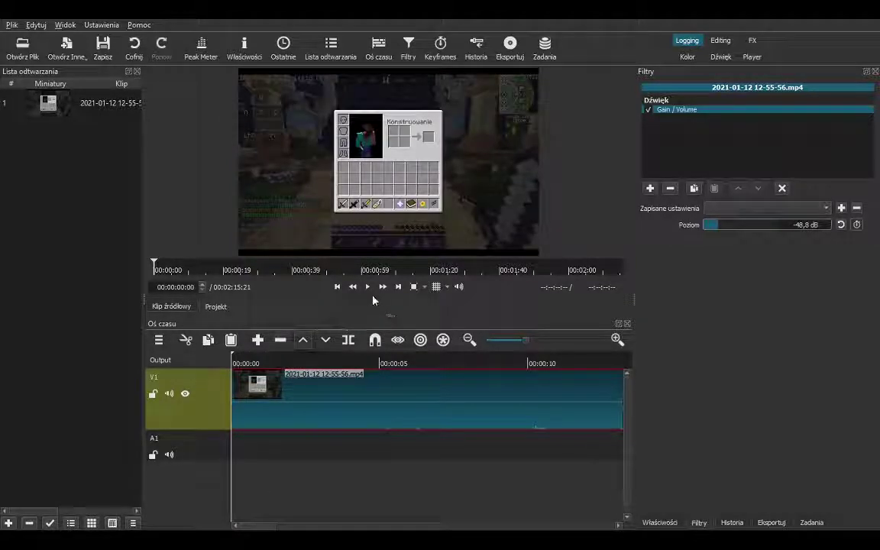
click(368, 288)
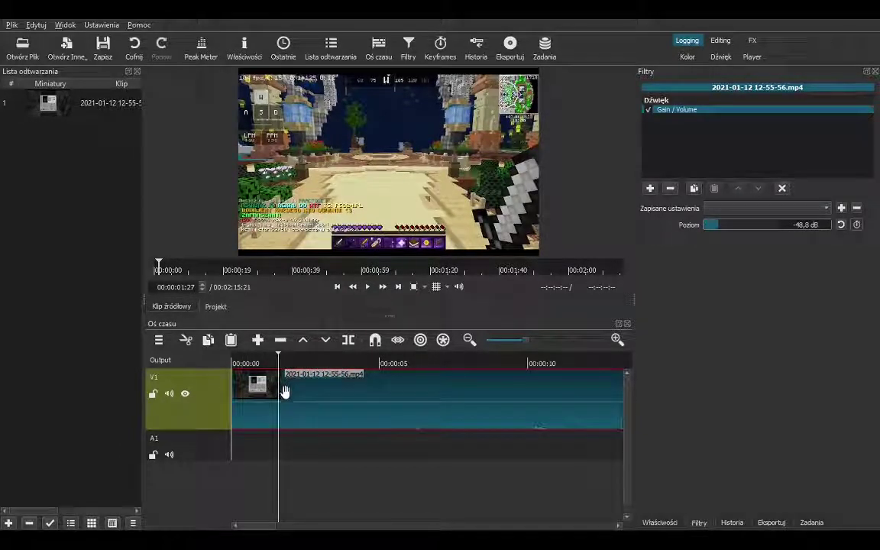
key(s)
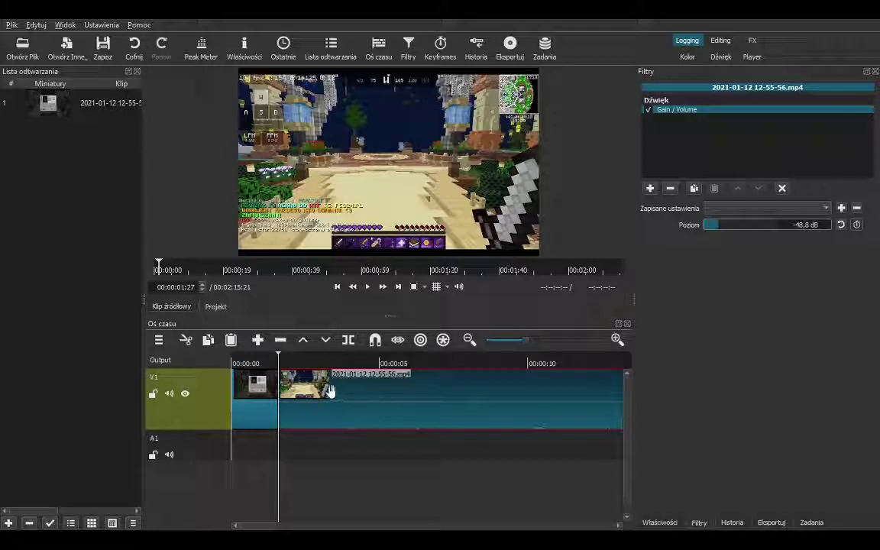
Delete the short opening segment before the cut and move the remaining clip to the start of the timeline.
click(251, 372)
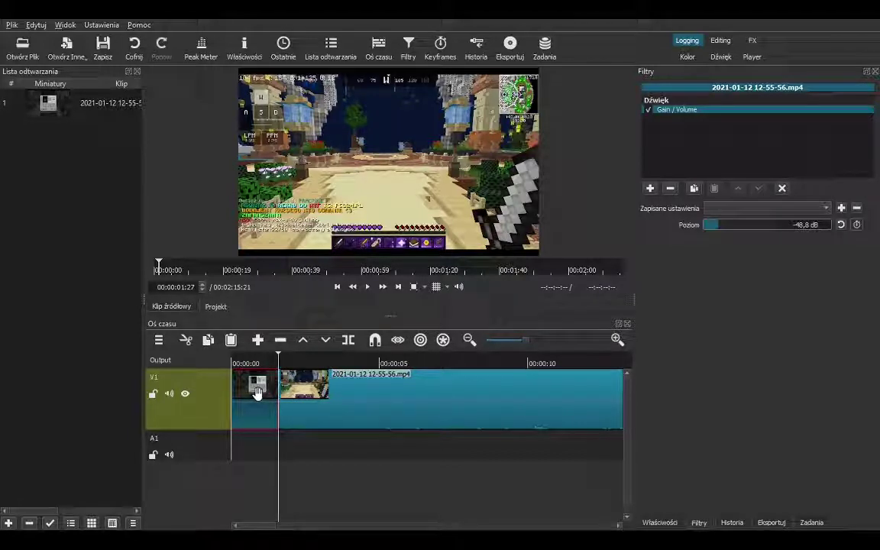
right_click(257, 392)
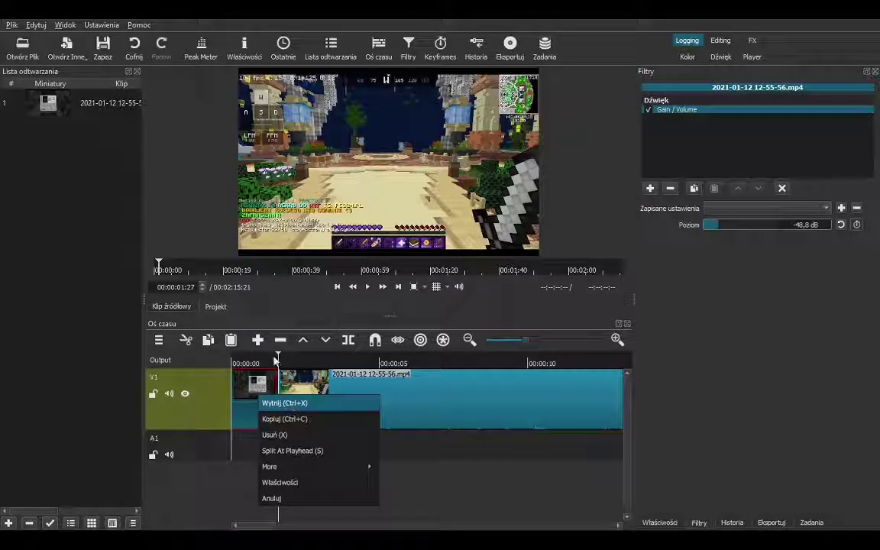
click(261, 364)
click(259, 364)
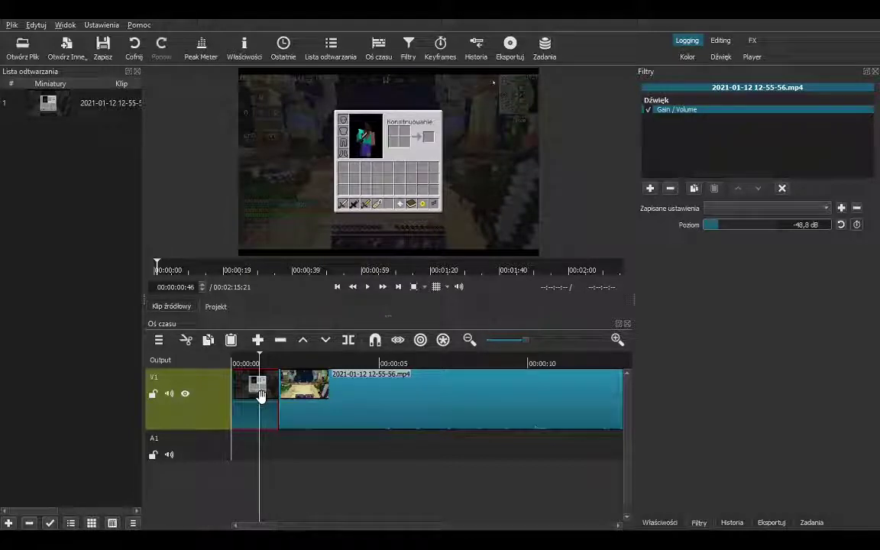
key(Delete)
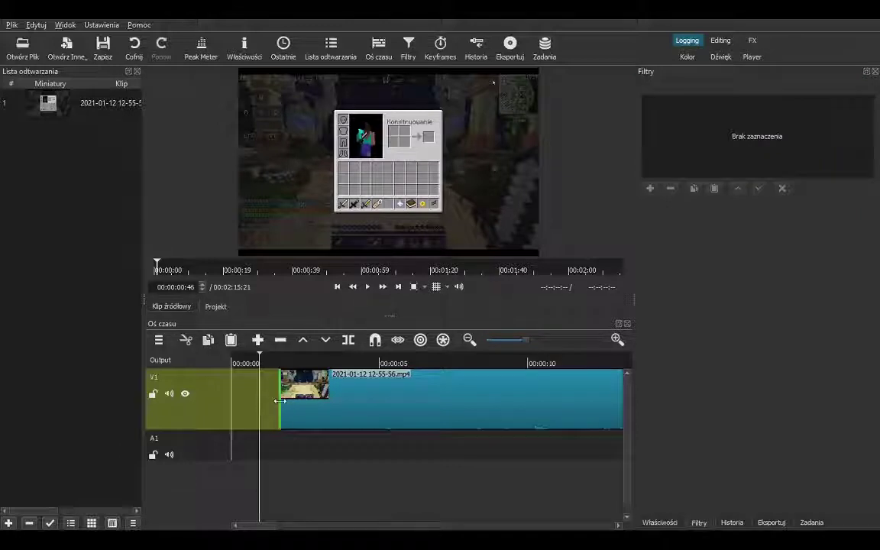
drag(313, 385, 256, 393)
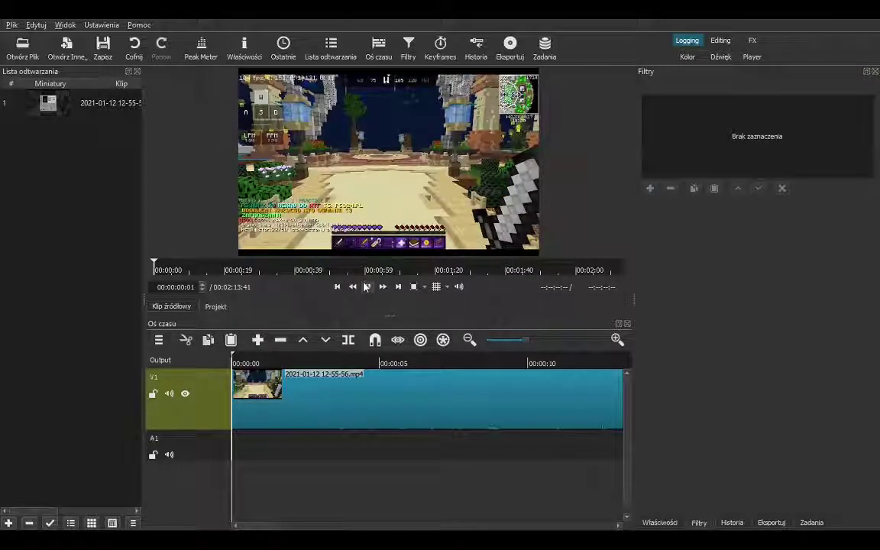
Find the first unwanted moment in the trimmed clip and split the clip at 00:00:00:41.
click(366, 287)
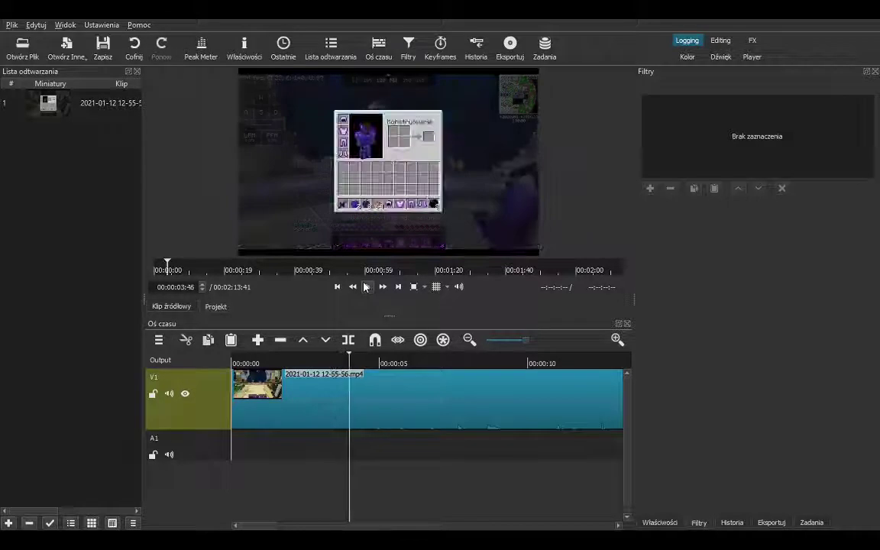
drag(353, 365, 273, 355)
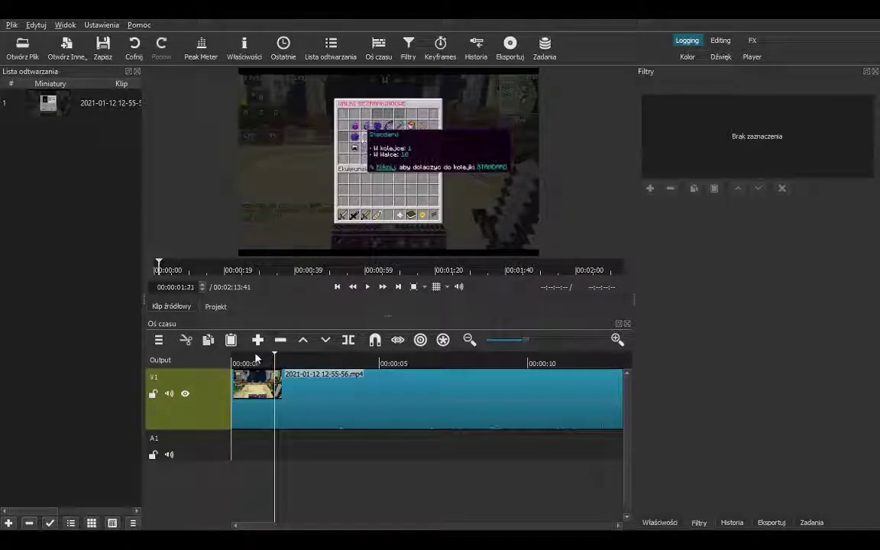
click(251, 360)
click(256, 361)
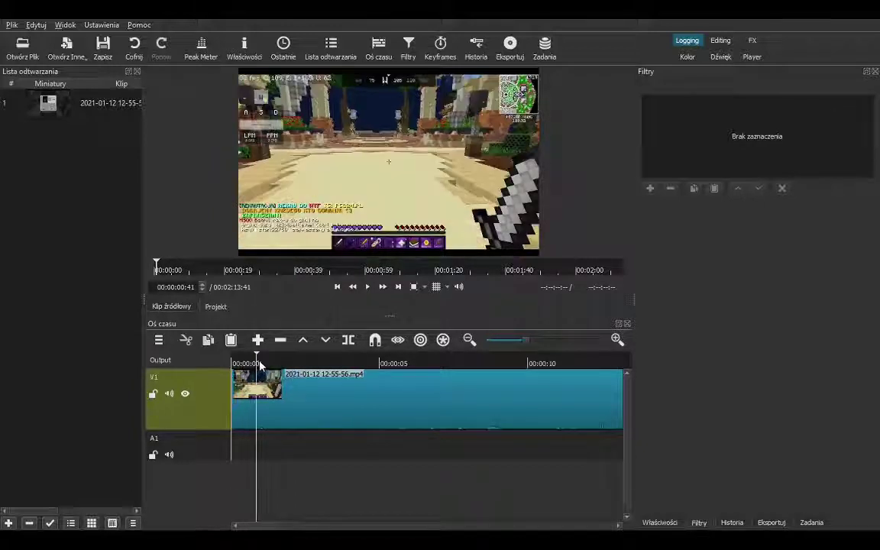
click(281, 391)
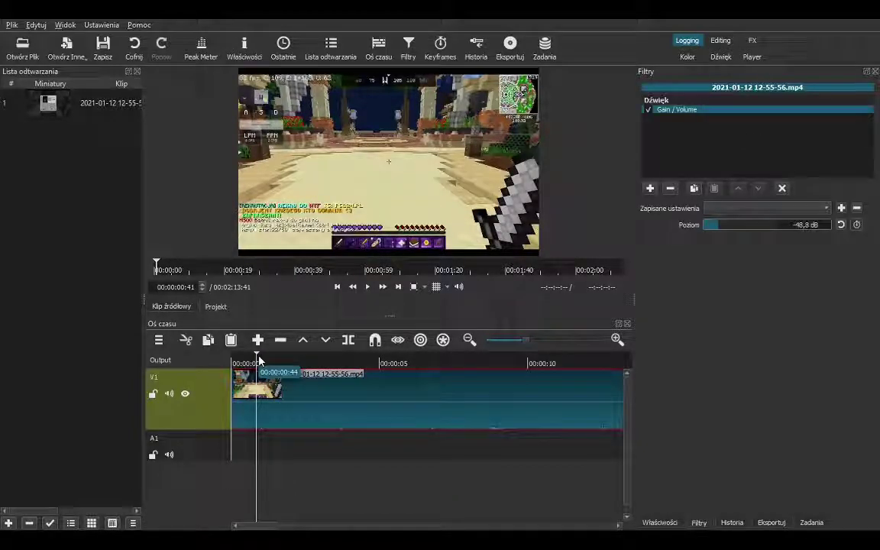
Cut out the section between the first cut and 00:00:06:42, and close the gap with the following segment.
drag(279, 365, 437, 367)
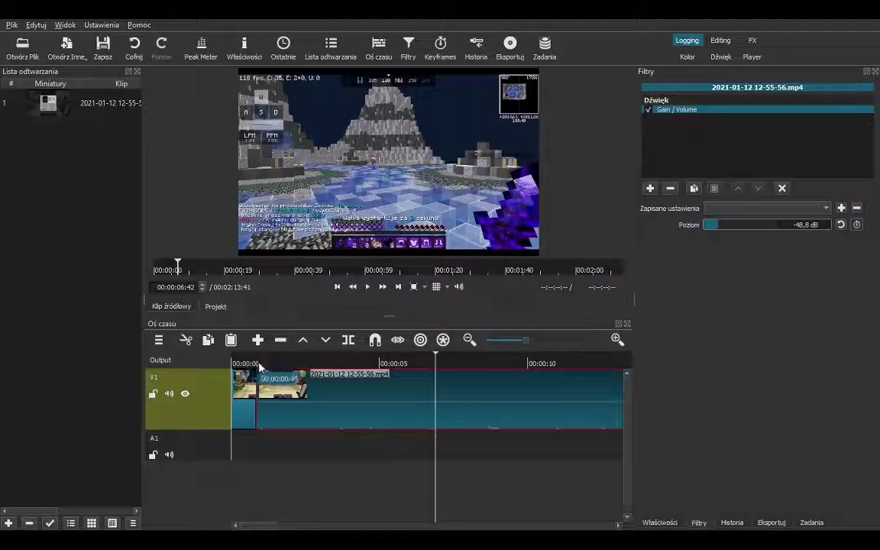
key(s)
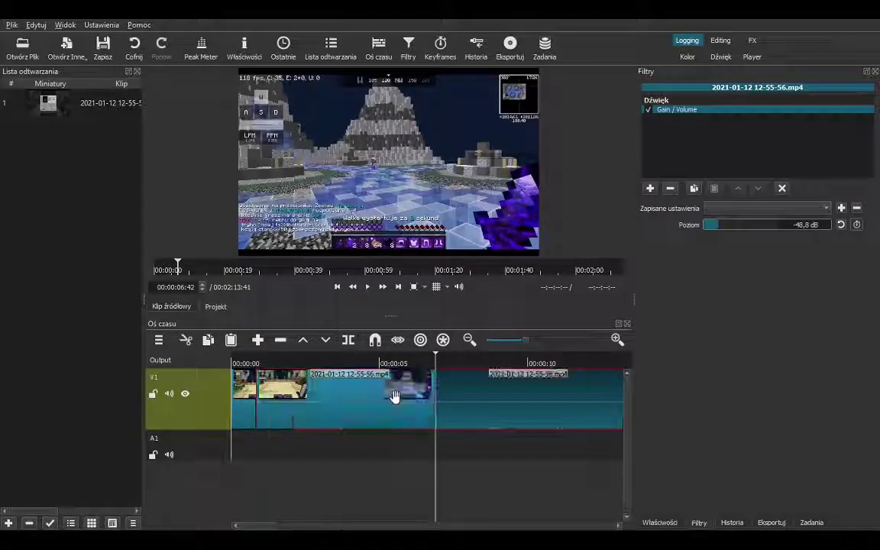
key(Delete)
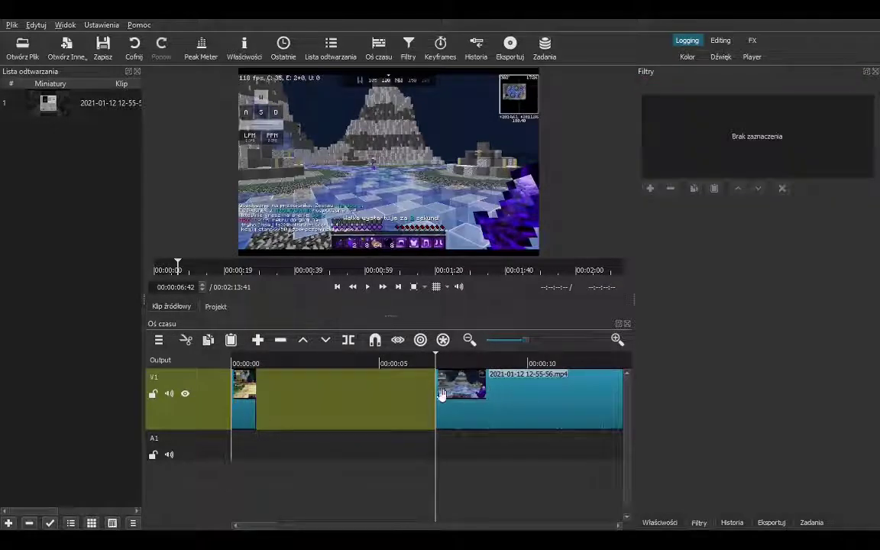
drag(450, 389, 247, 401)
Play the timeline across the join between the two segments to check the cut.
click(252, 362)
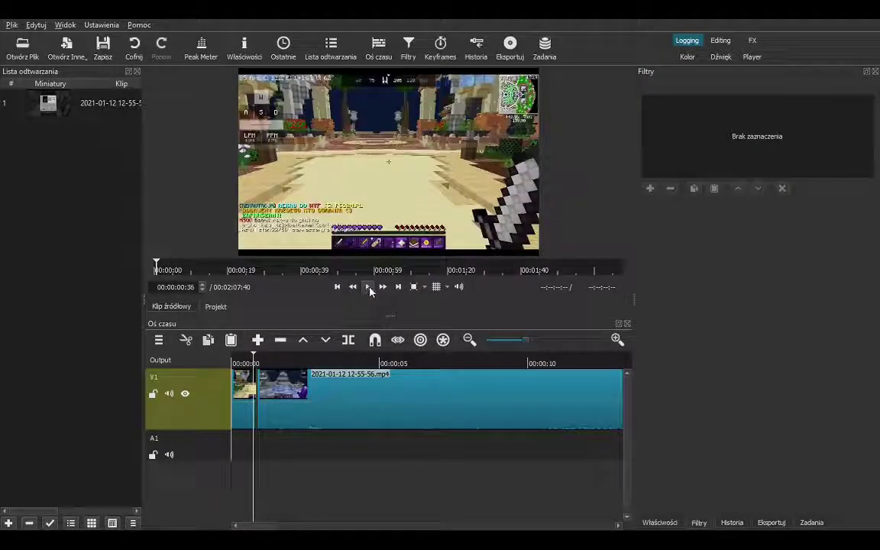
click(369, 287)
click(368, 287)
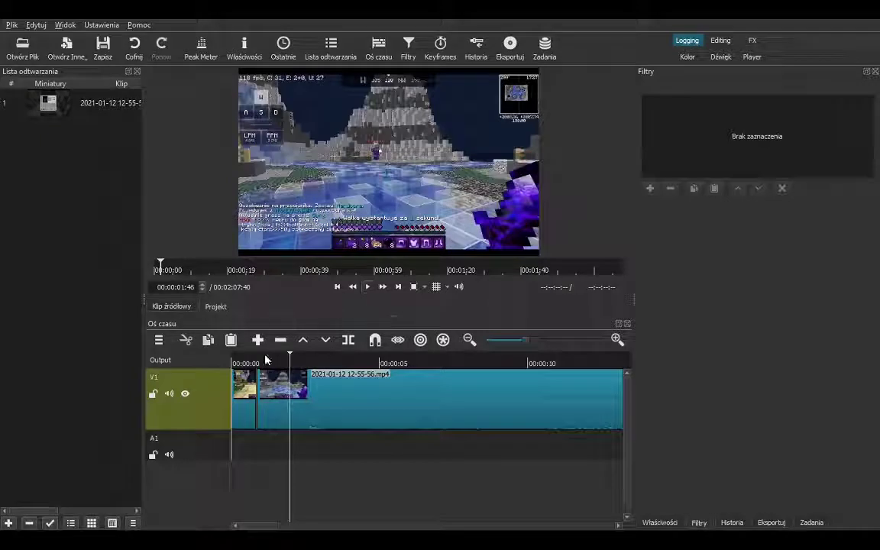
Overlap the second segment slightly with the first to create a transition, and set it to Iris Box with 89% softness.
drag(309, 392, 303, 405)
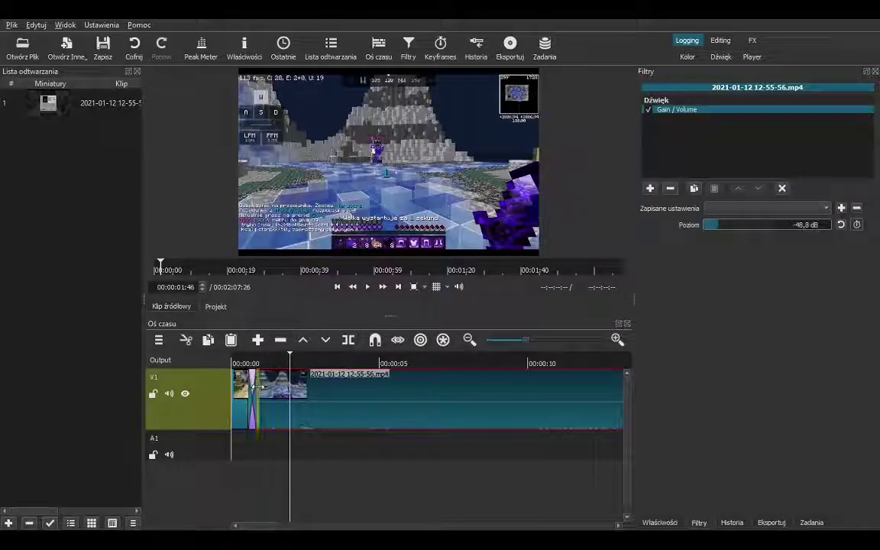
click(252, 382)
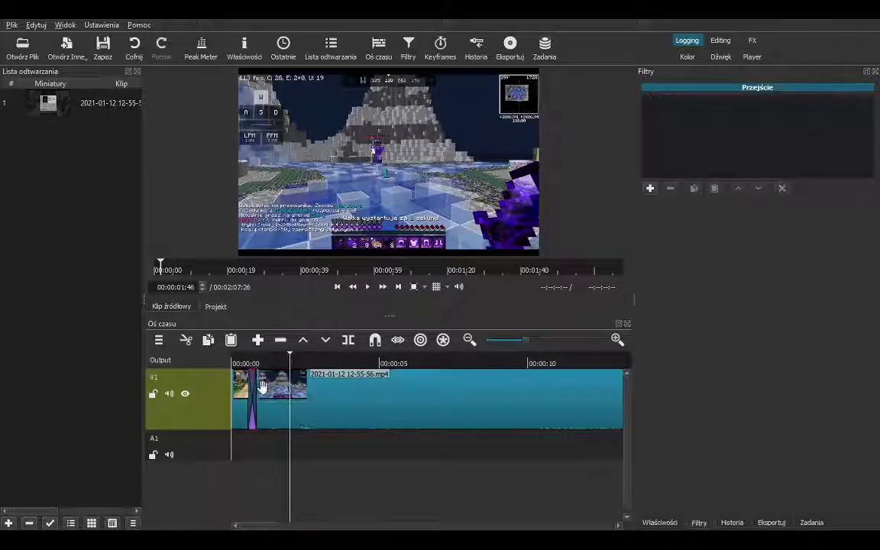
click(246, 49)
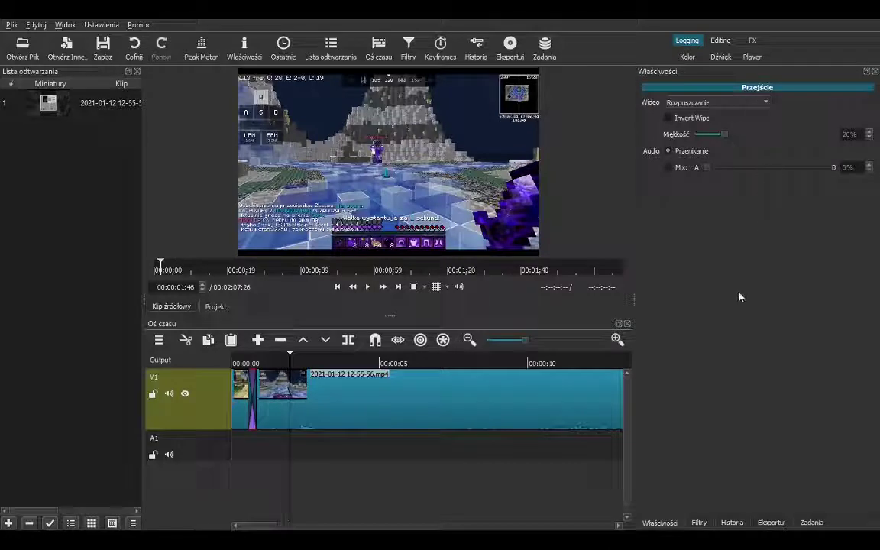
click(714, 343)
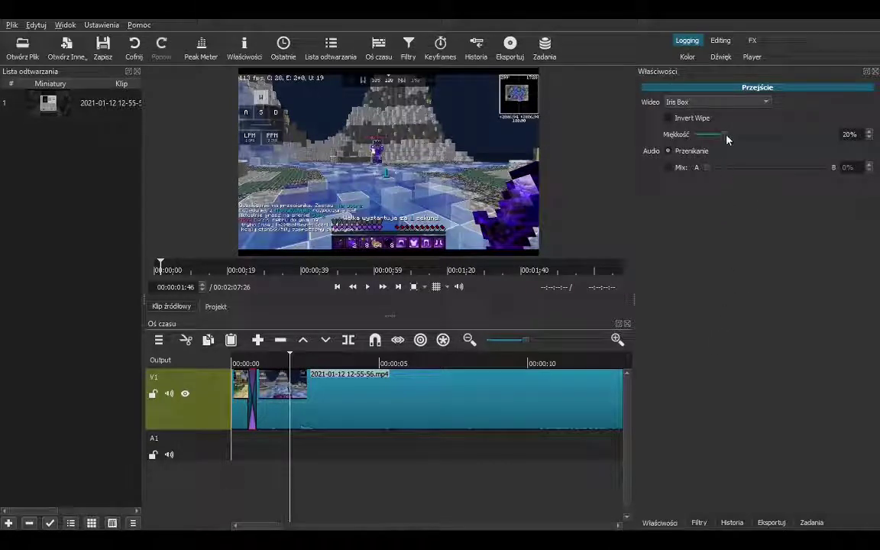
drag(726, 136, 789, 137)
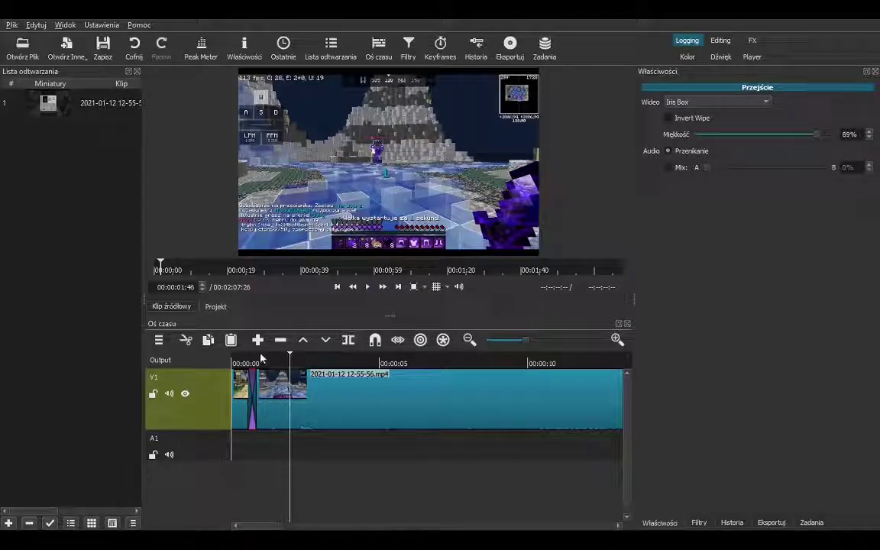
Play the timeline from the start to review the Iris Box transition.
drag(243, 362, 226, 367)
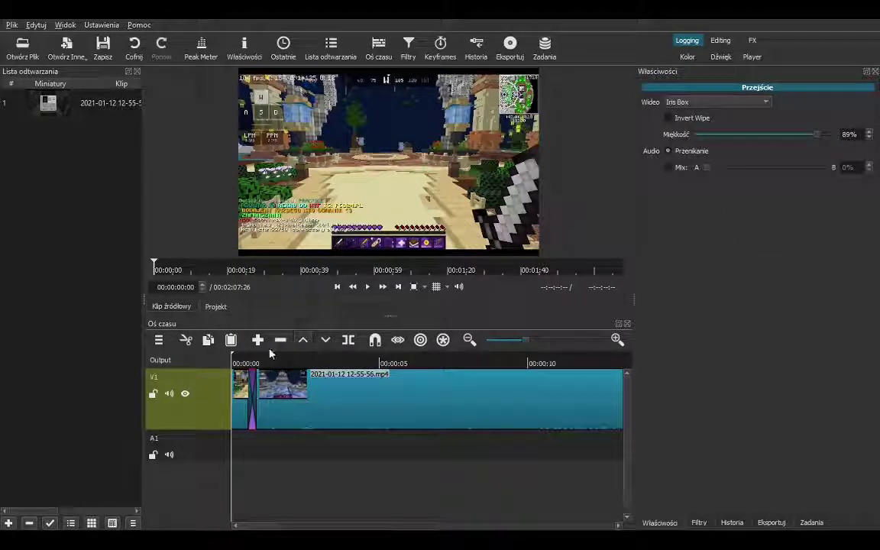
click(367, 288)
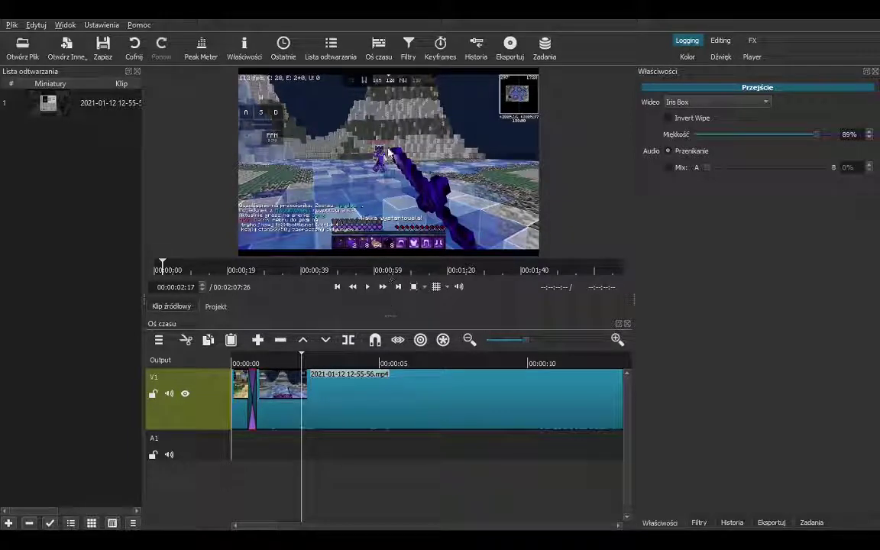
click(290, 362)
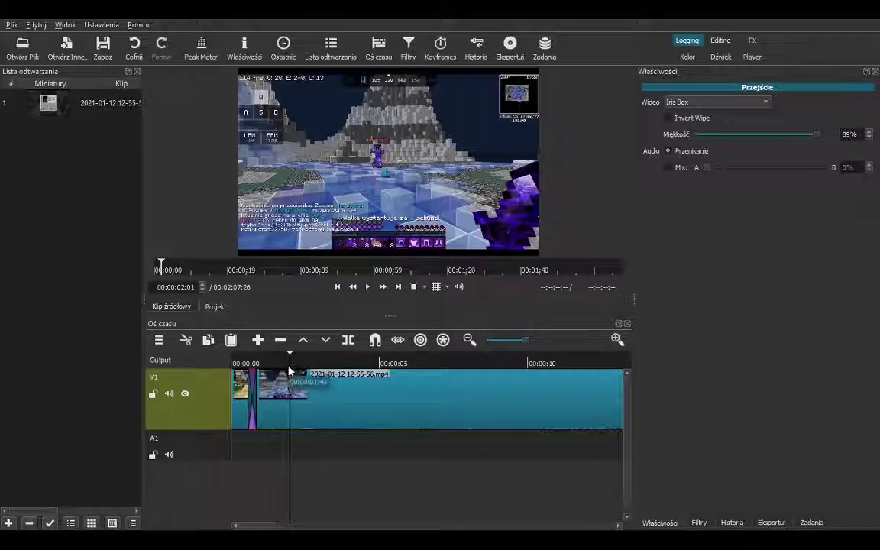
click(296, 388)
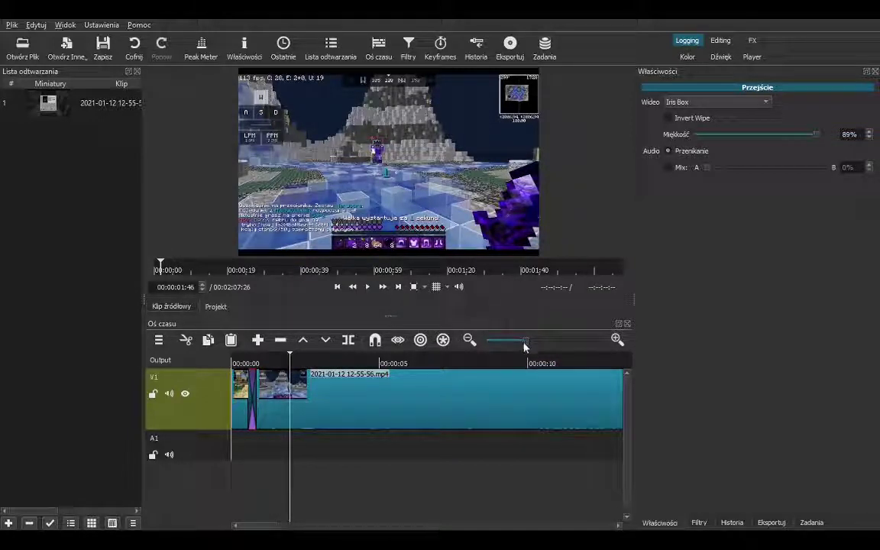
Split the gameplay segment after the transition at 00:00:01:40.
drag(524, 344, 505, 344)
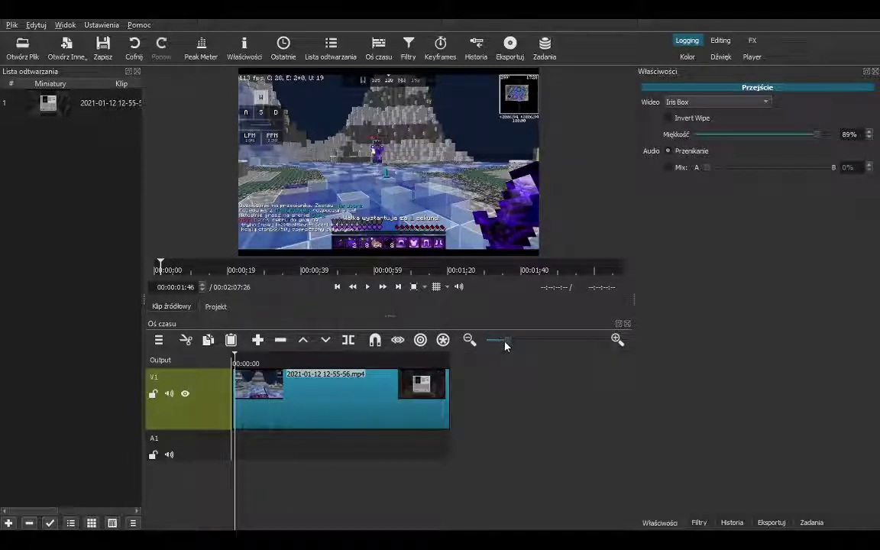
click(368, 287)
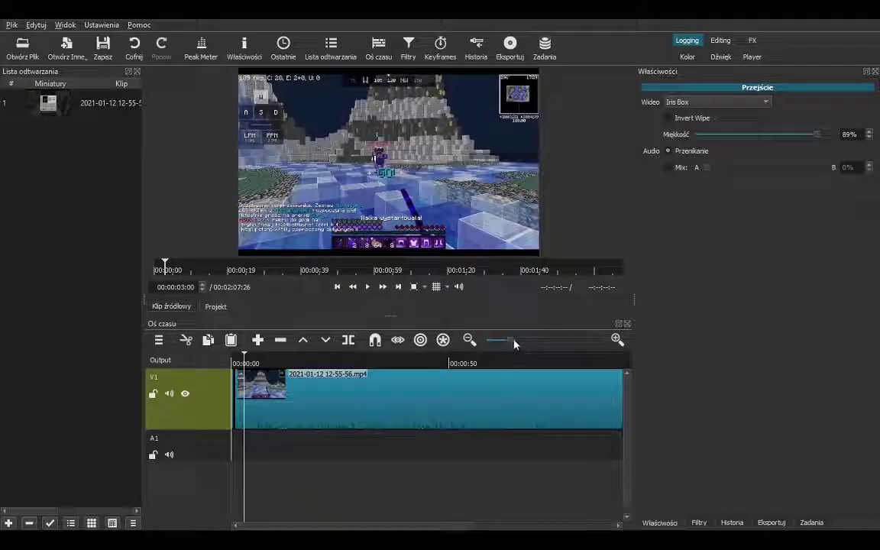
drag(514, 344, 529, 341)
click(368, 290)
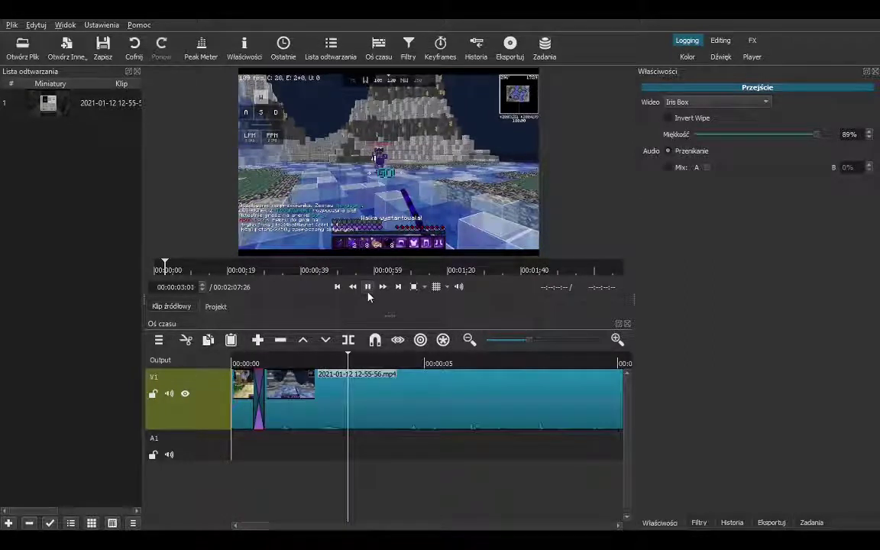
click(367, 290)
click(332, 358)
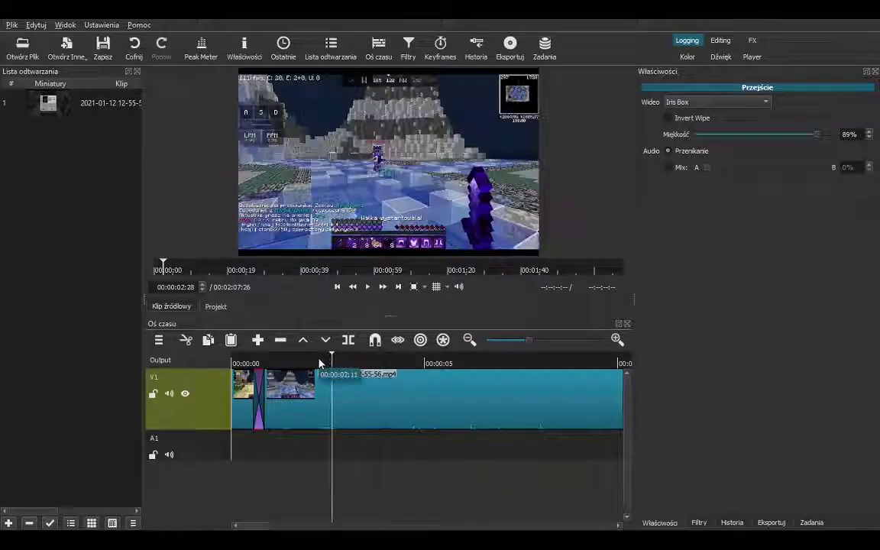
click(316, 359)
click(304, 364)
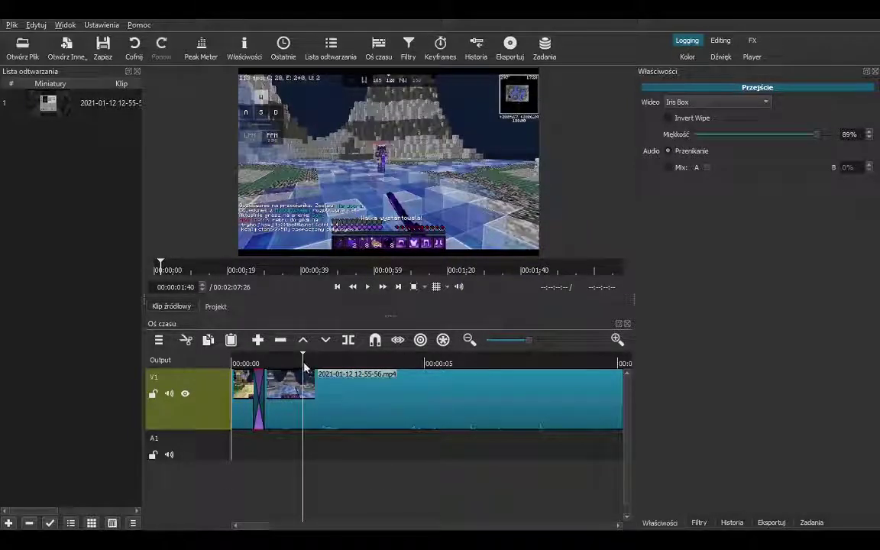
click(310, 403)
key(s)
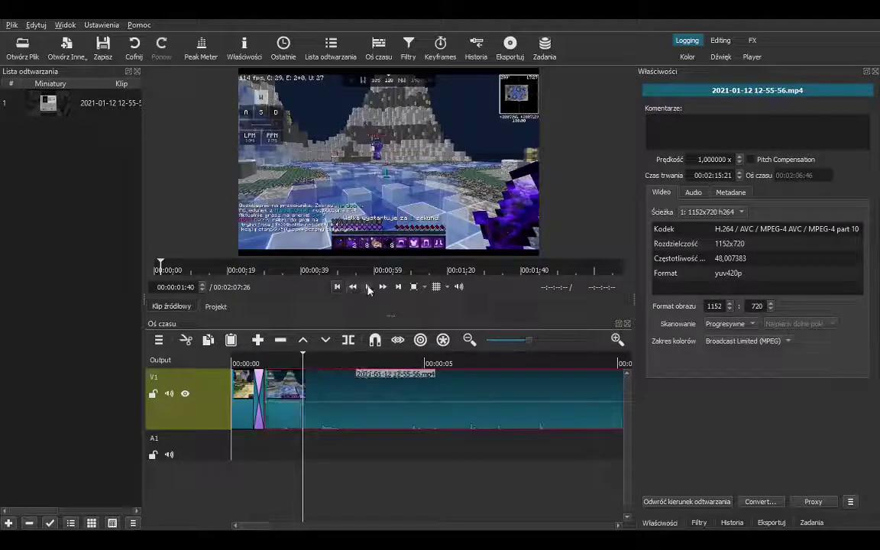
Play on from the new cut and split the recording again at 00:00:03:13.
click(368, 287)
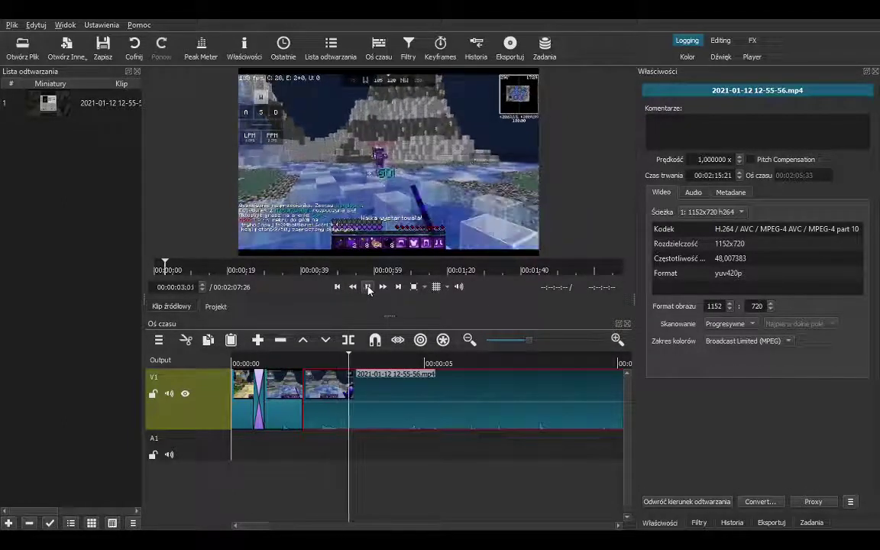
click(367, 288)
key(s)
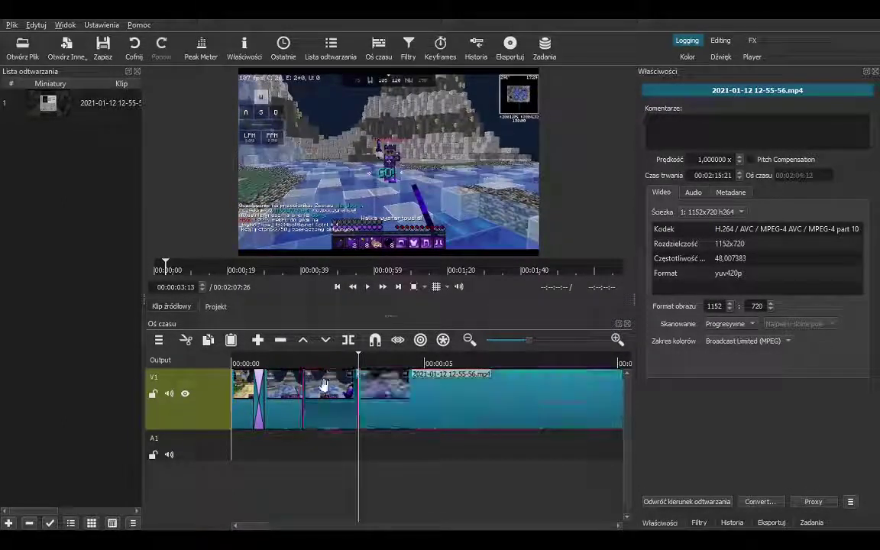
Add a Size, Position & Rotate filter to the segment between 00:00:01:40 and 00:00:03:13, with zoom set to 169.1%.
click(322, 375)
click(408, 54)
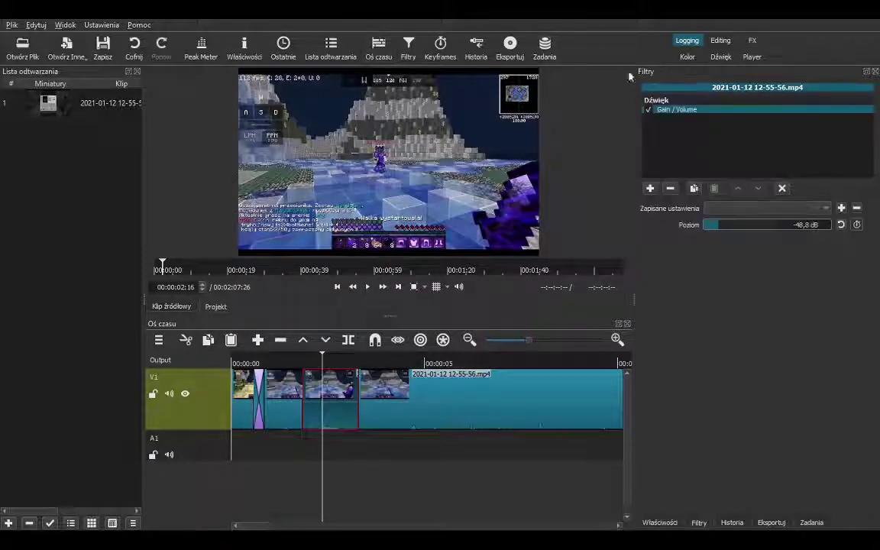
click(647, 188)
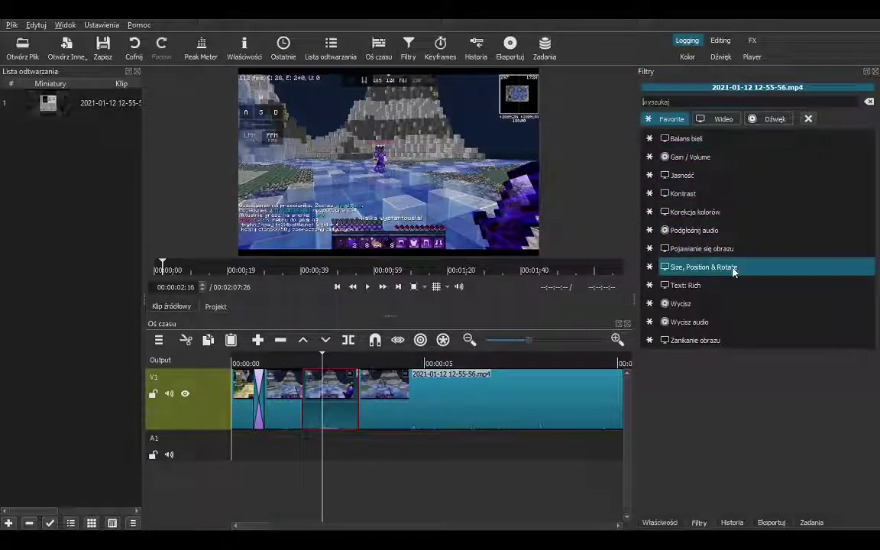
click(732, 269)
drag(723, 257, 734, 263)
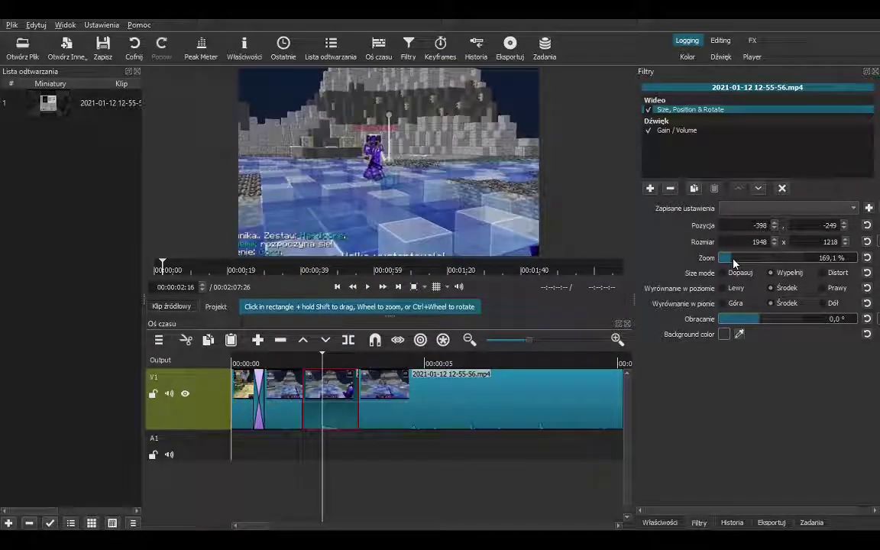
Play the timeline through the enlarged segment to review the zoom effect.
click(295, 362)
click(268, 358)
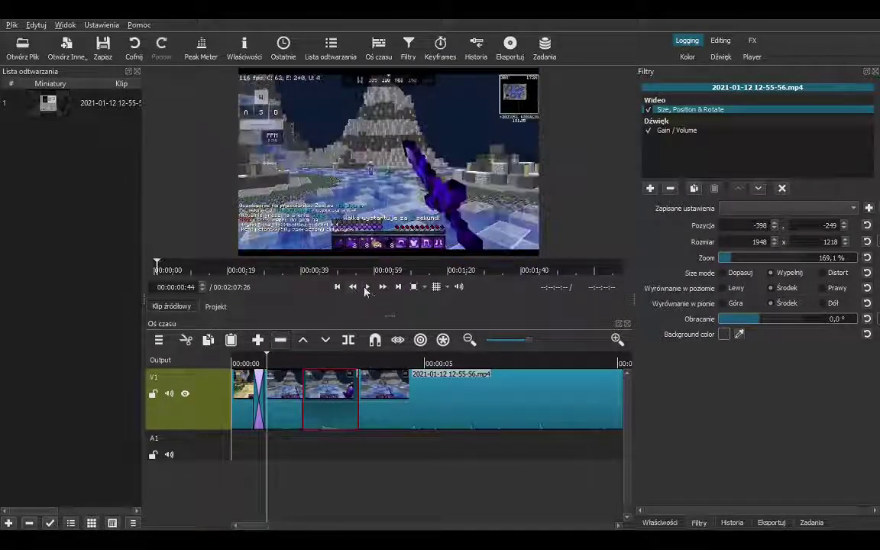
click(368, 287)
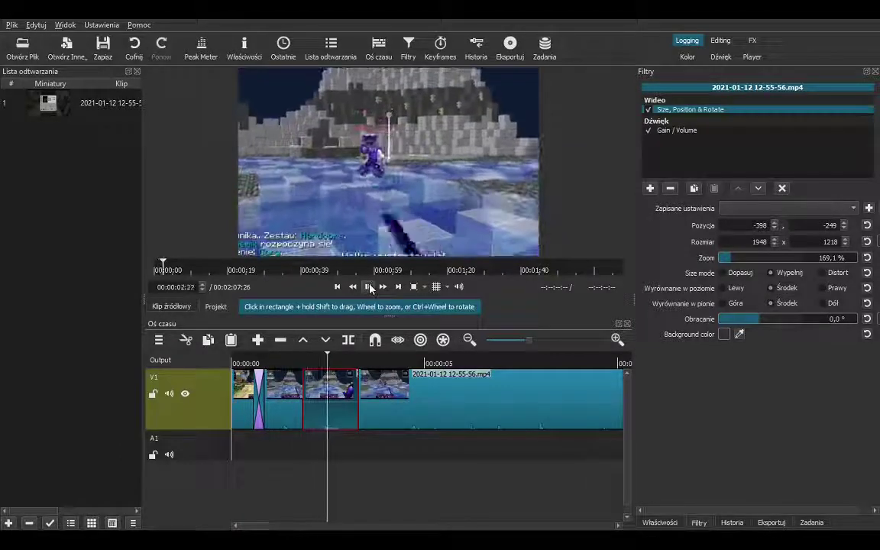
click(369, 287)
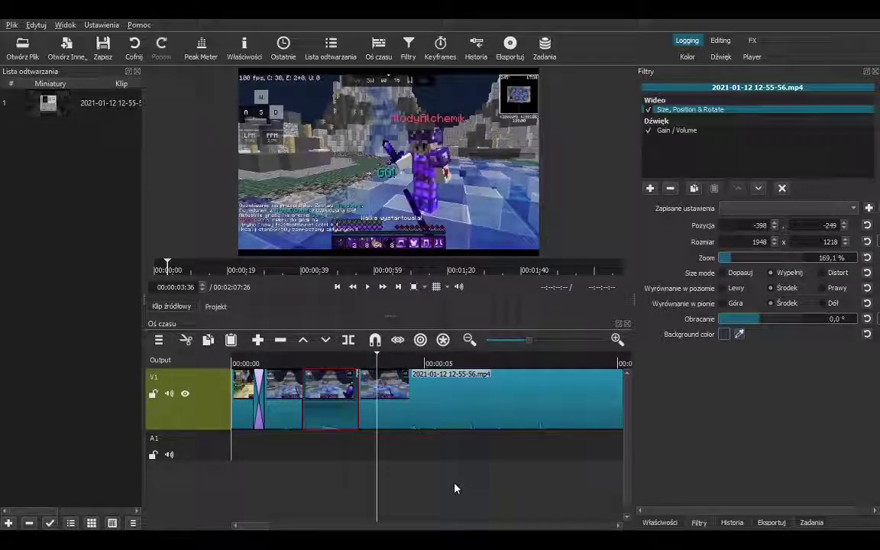
click(284, 363)
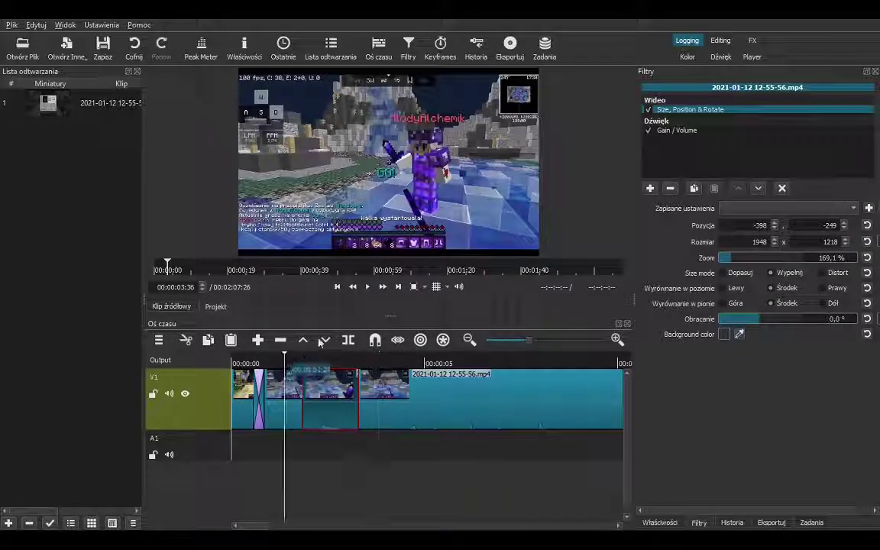
click(367, 286)
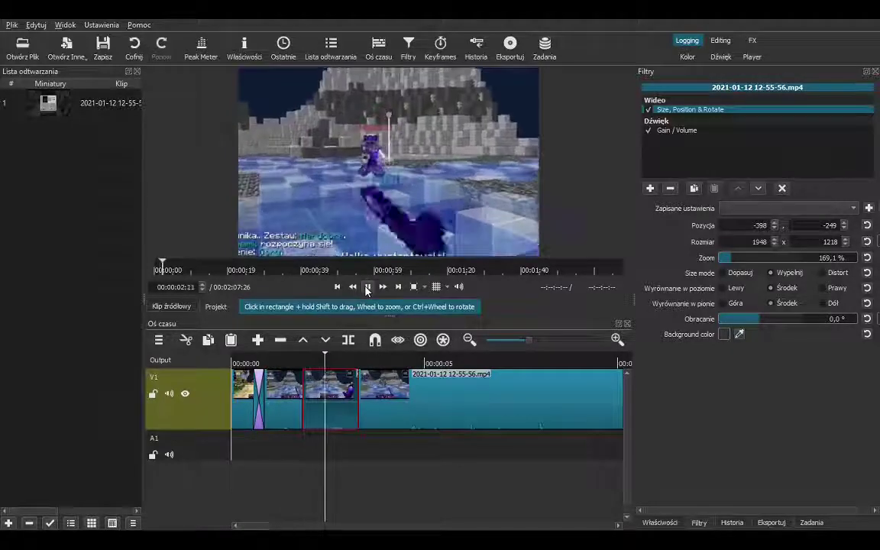
click(367, 287)
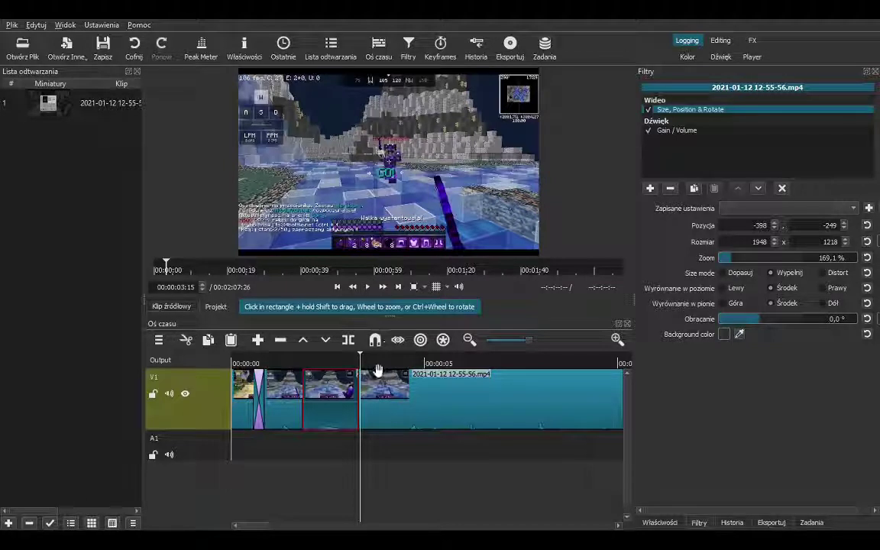
Split the segment following the enlarged one at 00:00:04:37.
click(333, 362)
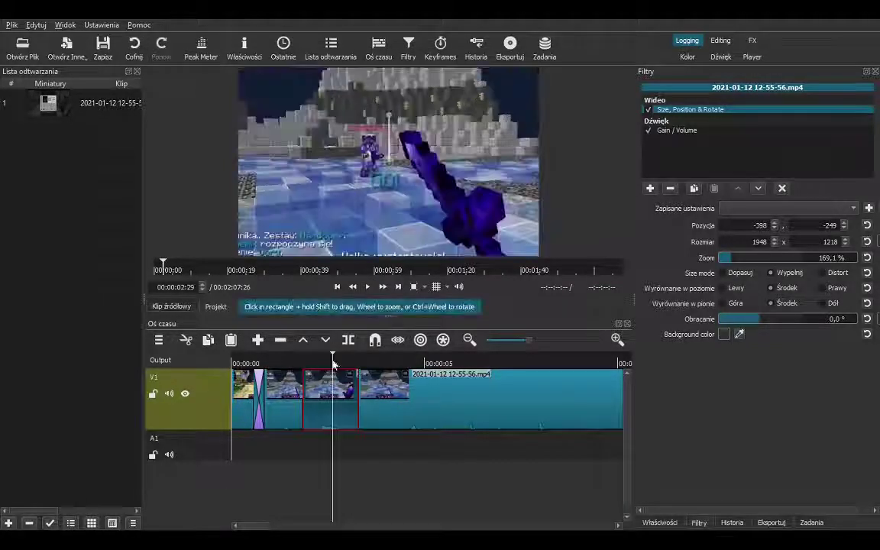
click(392, 363)
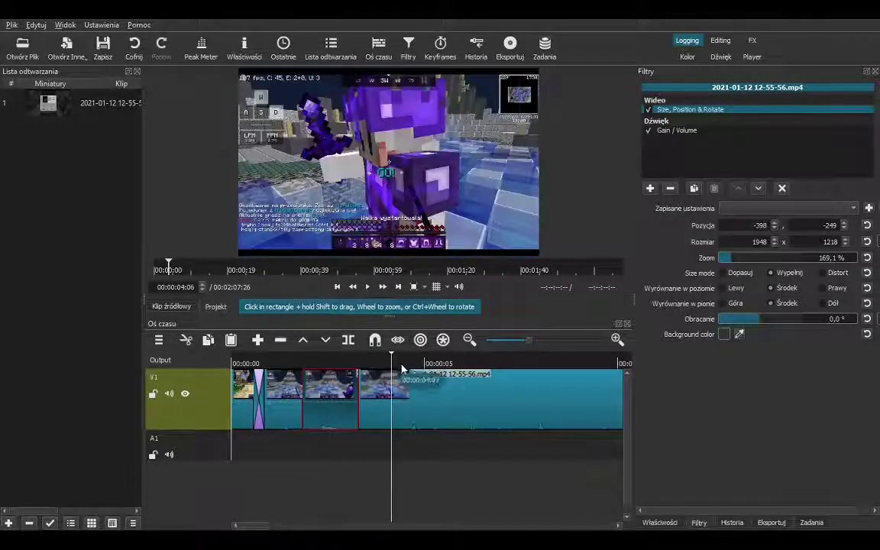
click(416, 363)
click(428, 374)
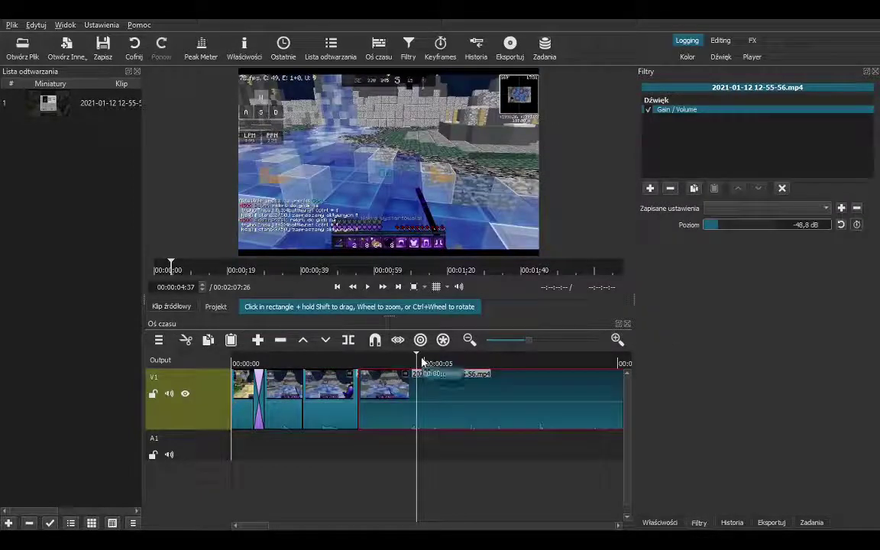
click(373, 292)
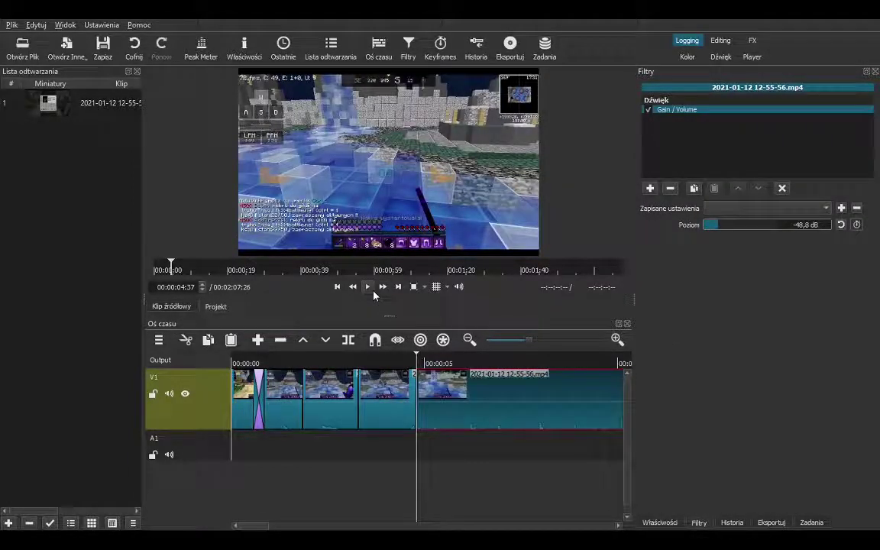
Split the remaining recording at 00:00:06:31 and select the segment just before that cut.
click(367, 287)
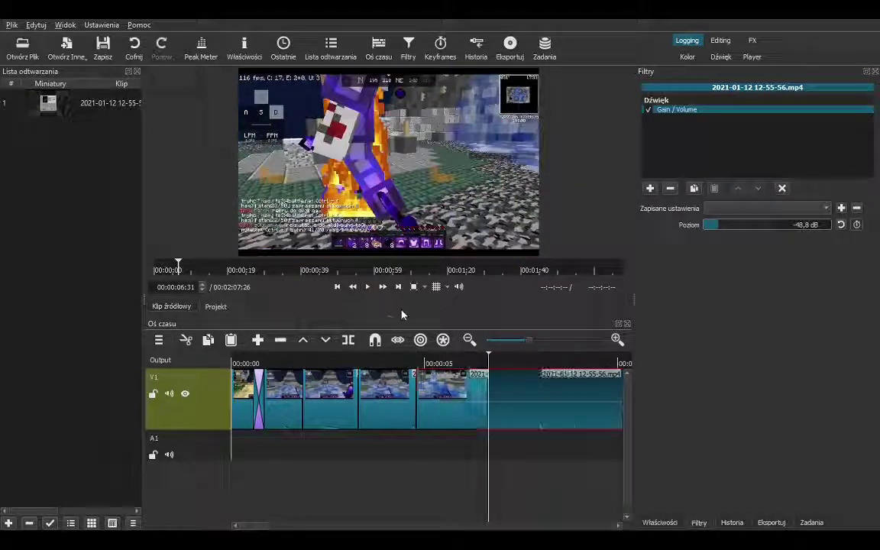
click(369, 287)
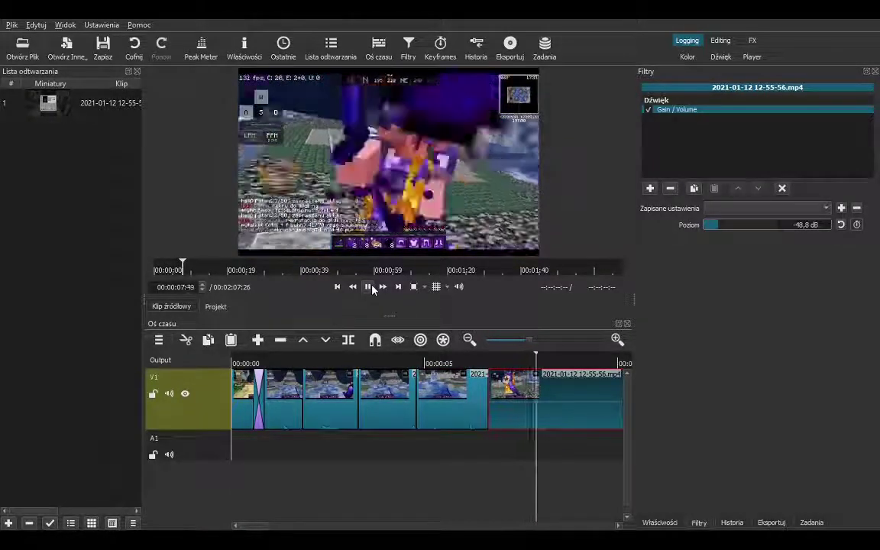
click(371, 288)
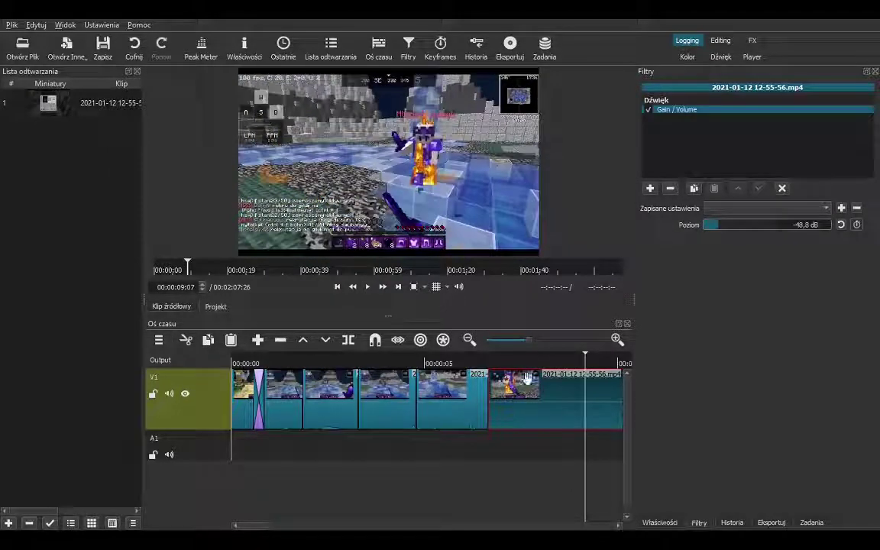
click(453, 364)
click(427, 376)
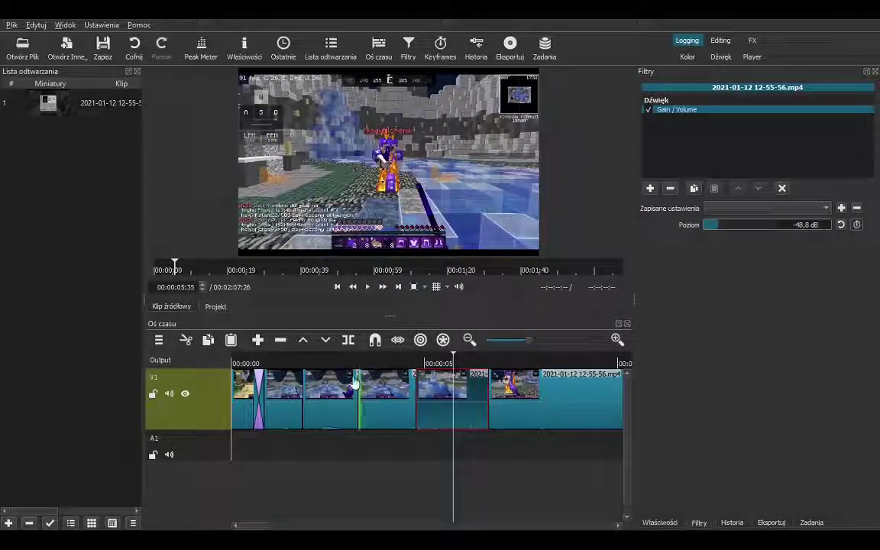
Play the opening segments again to review the transition, the enlarged section and the normal section after it.
click(281, 363)
click(365, 288)
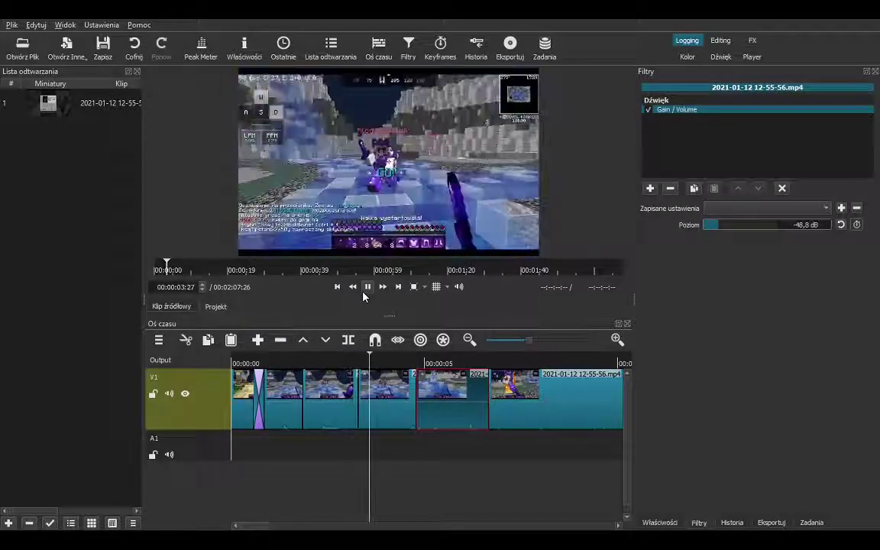
click(366, 288)
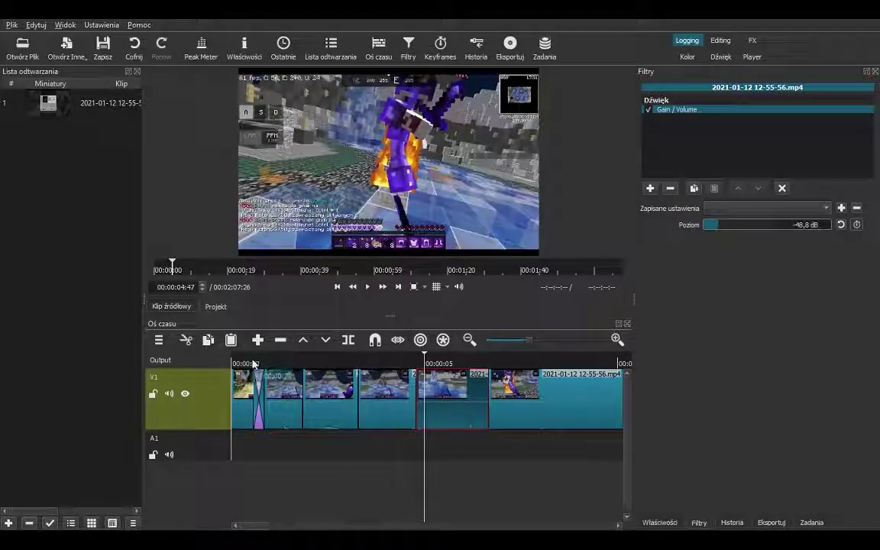
click(235, 363)
click(372, 286)
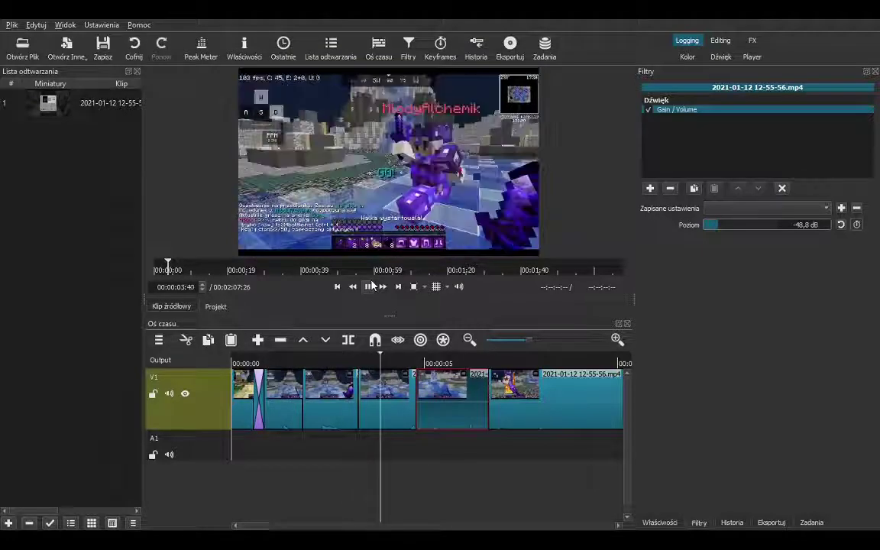
click(371, 285)
click(376, 364)
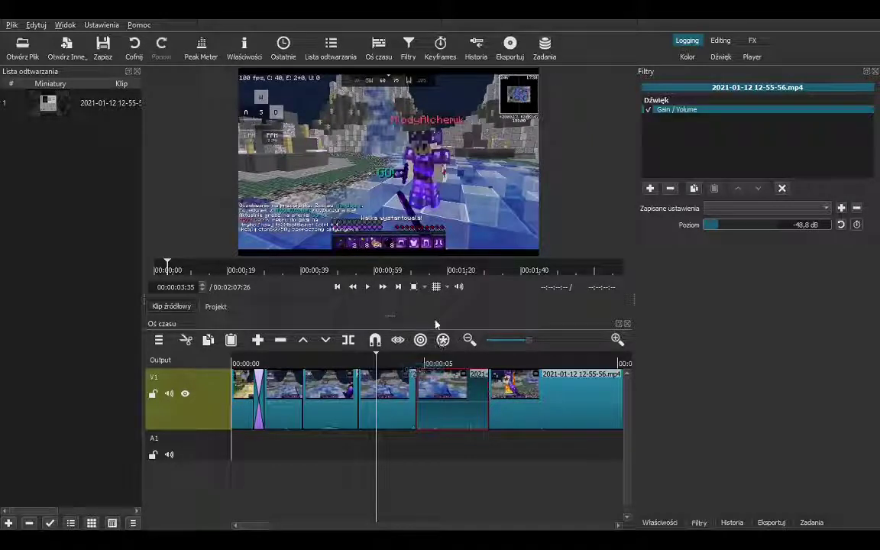
click(368, 287)
click(367, 287)
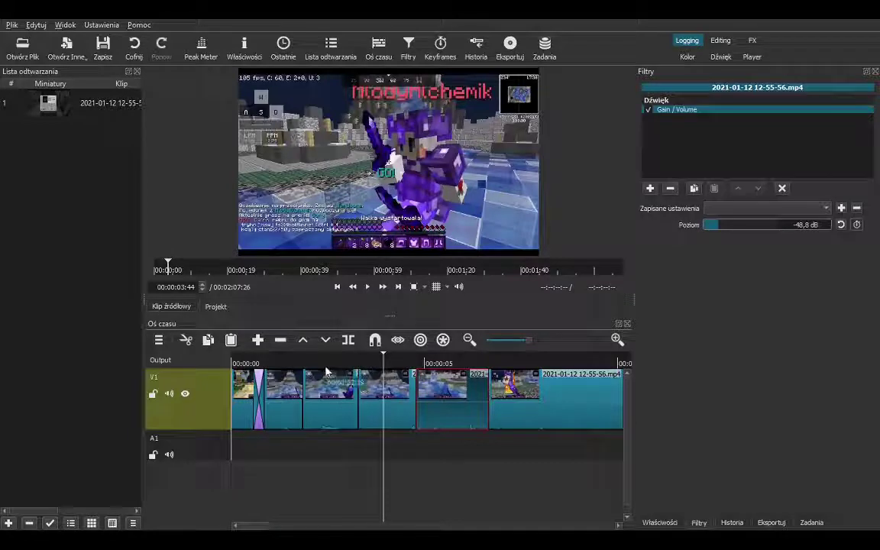
Add a Text: Simple filter to the segment just before the 00:00:06:31 cut.
drag(461, 365, 475, 366)
mouse_move(259, 525)
mouse_down()
mouse_move(281, 527)
mouse_move(273, 526)
mouse_up()
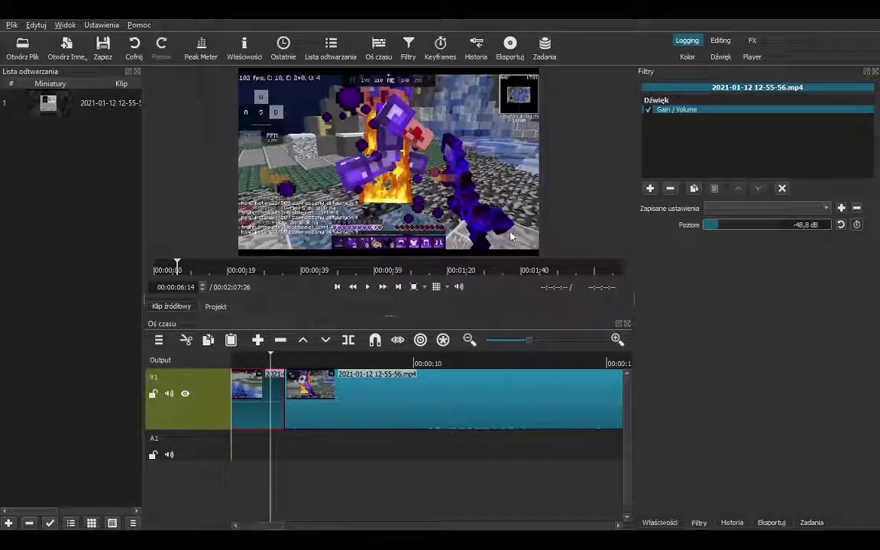
click(306, 366)
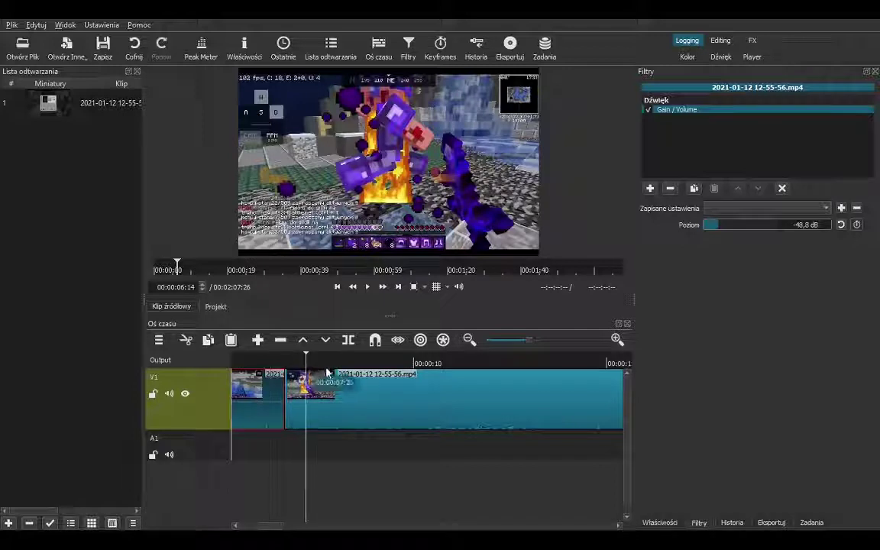
click(348, 364)
click(322, 388)
click(258, 362)
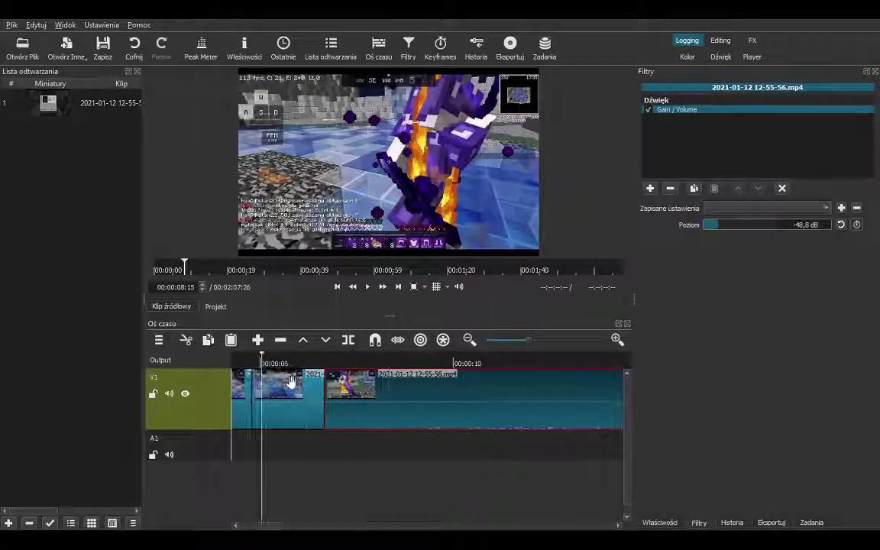
click(289, 385)
click(284, 363)
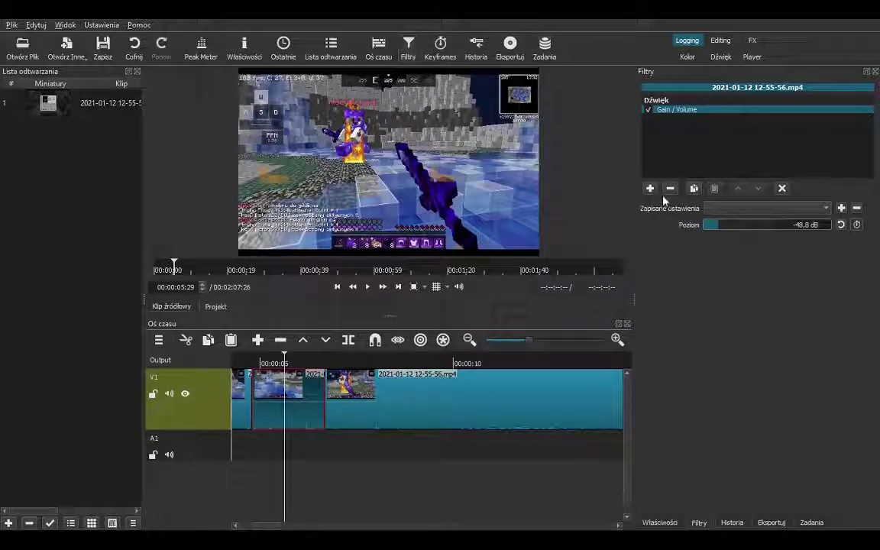
click(650, 188)
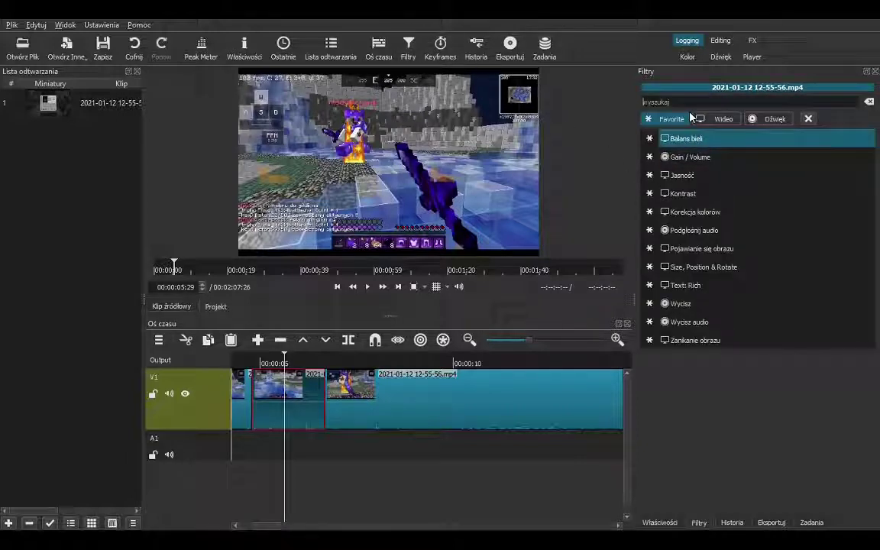
text(tex)
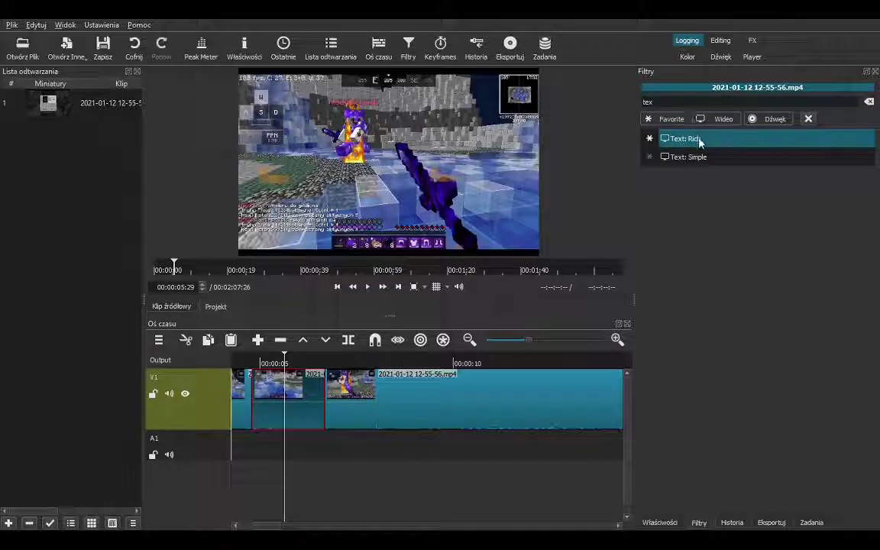
click(710, 160)
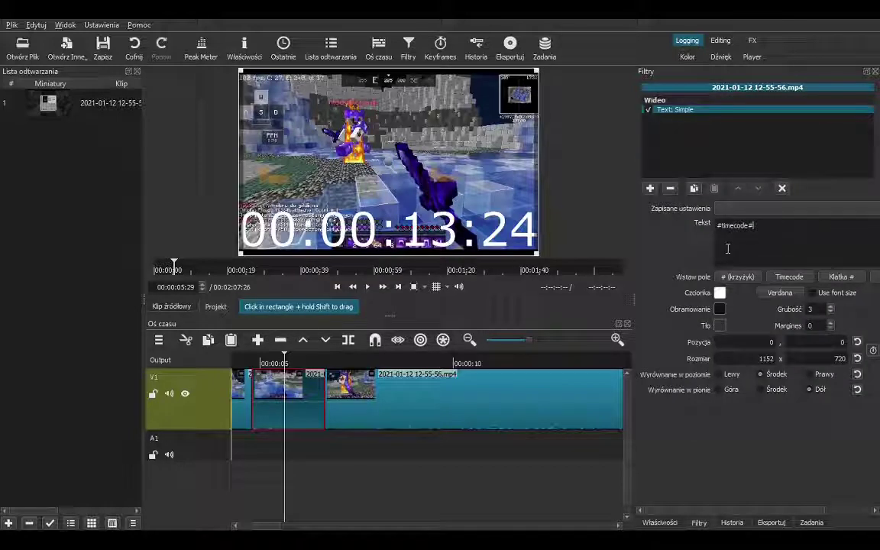
Replace the filter's default timecode text with "Siema" and shrink its box to about 720 × 442 at position 208, 63.
key(ctrl+a)
key(BackSpace)
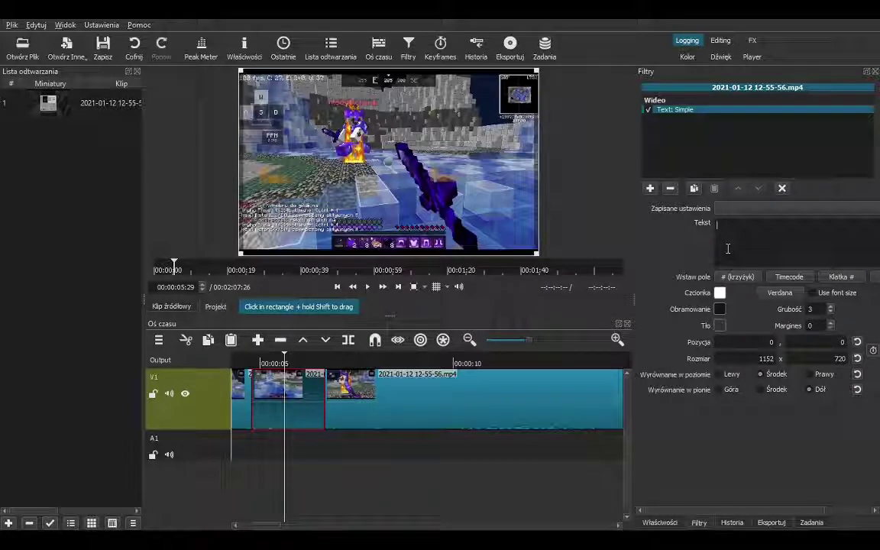
text(Siema)
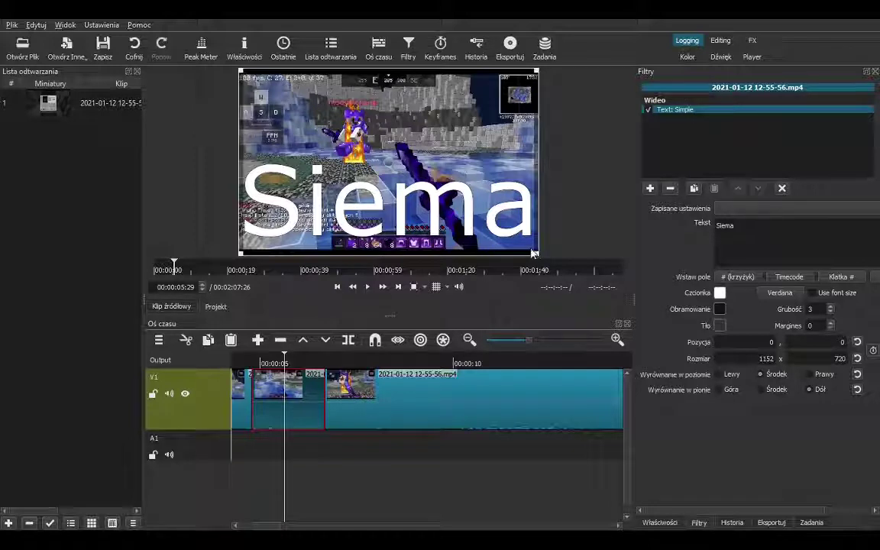
drag(536, 252, 425, 181)
drag(335, 124, 396, 147)
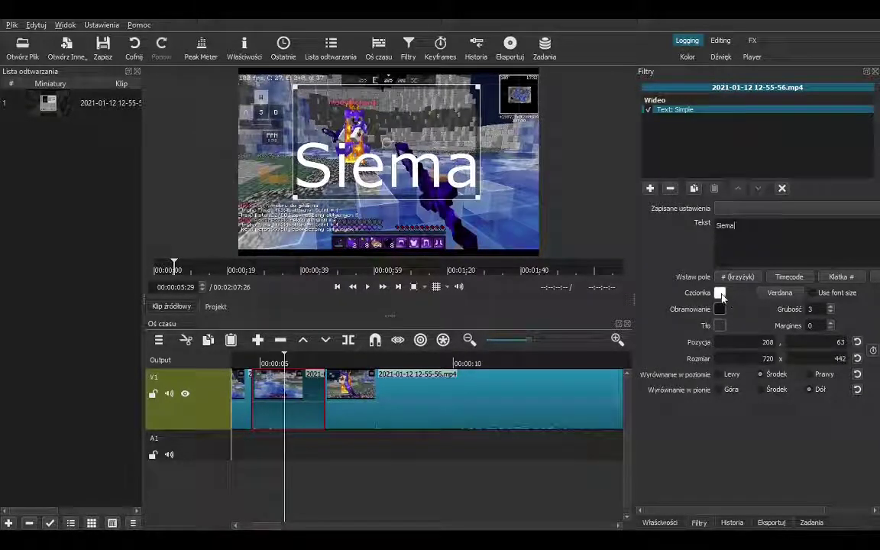
Colour the "Siema" text turquoise and set its outline thickness to 30.
click(538, 388)
scroll(831, 308, up, 4)
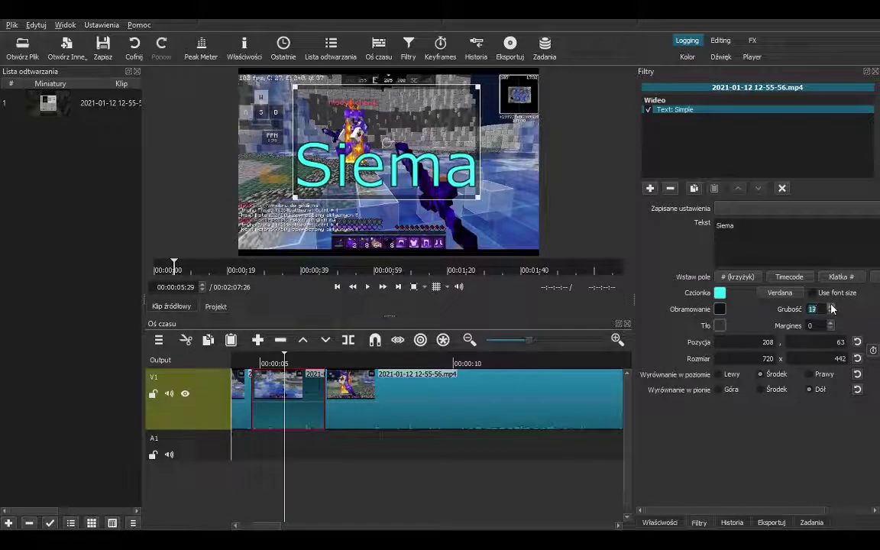
scroll(831, 308, up, 1)
scroll(831, 308, up, 9)
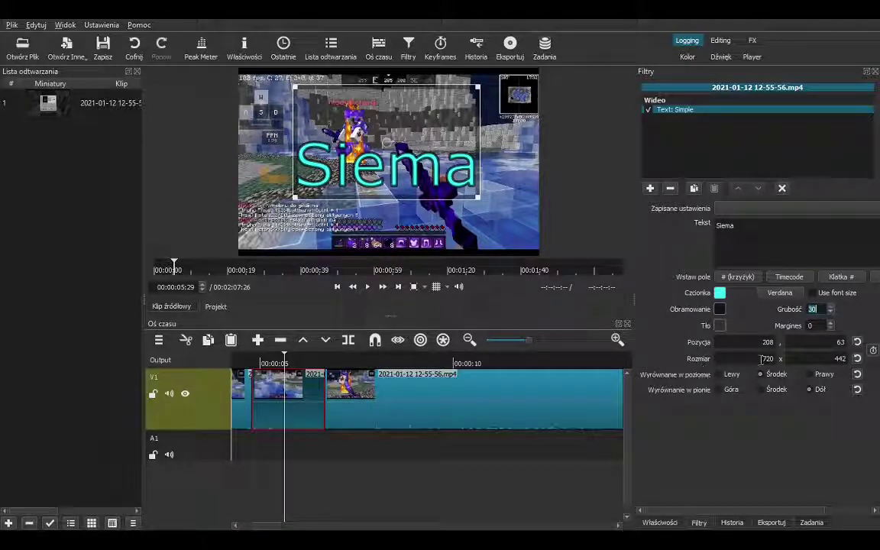
Enable the fixed font size for the "Siema" text and change its font to Yu Gothic UI.
click(813, 292)
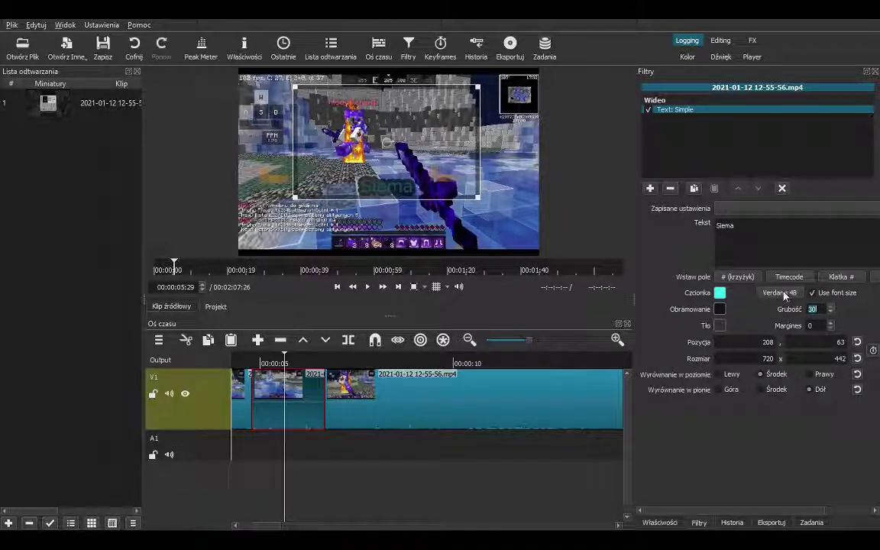
click(468, 205)
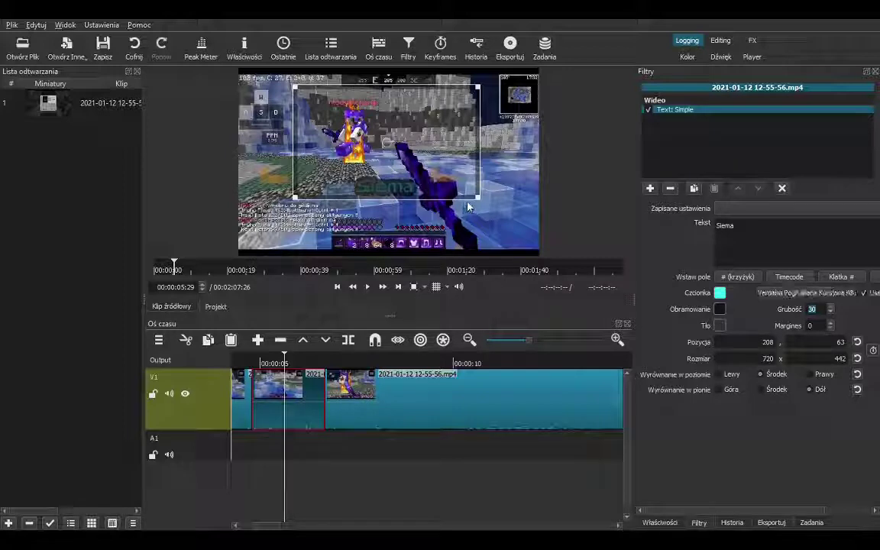
click(465, 192)
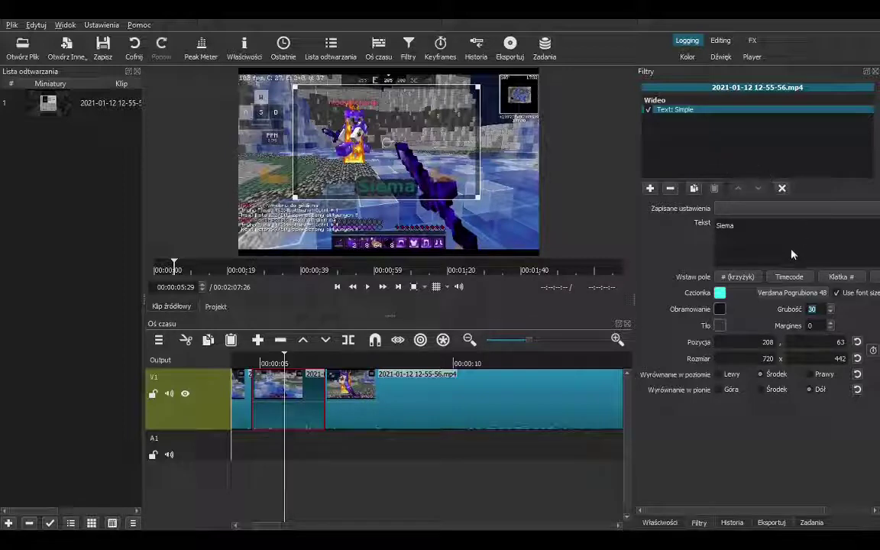
click(735, 213)
click(735, 205)
click(734, 180)
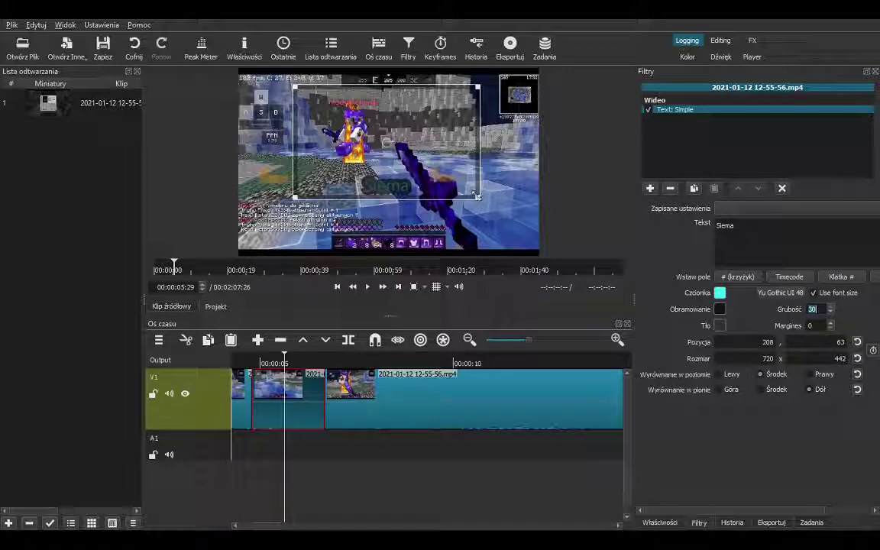
Resize and move the "Siema" text box so it sits small in the picture's upper-left area, at about position 42, 30.
drag(477, 197, 630, 255)
drag(462, 168, 427, 179)
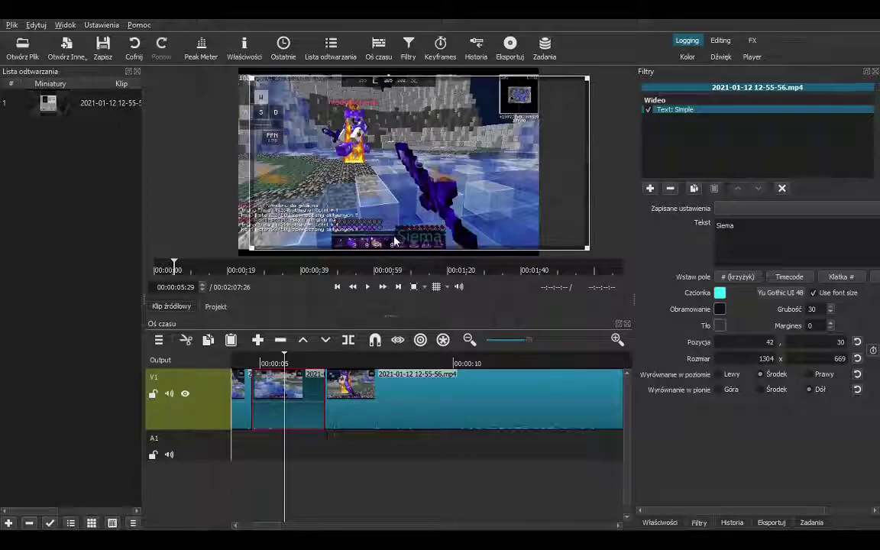
drag(589, 249, 393, 151)
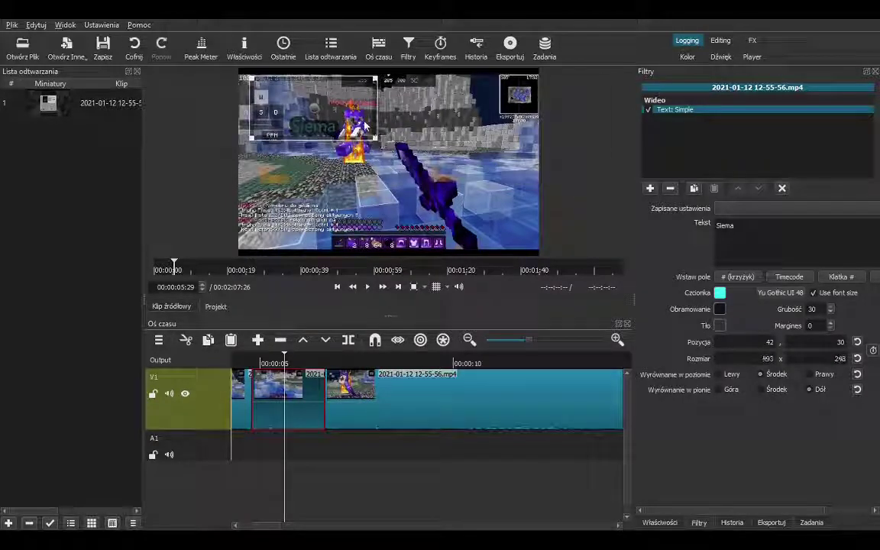
Apply a Size, Position & Rotate filter with 98.7 % zoom to the segment and play it back.
click(650, 188)
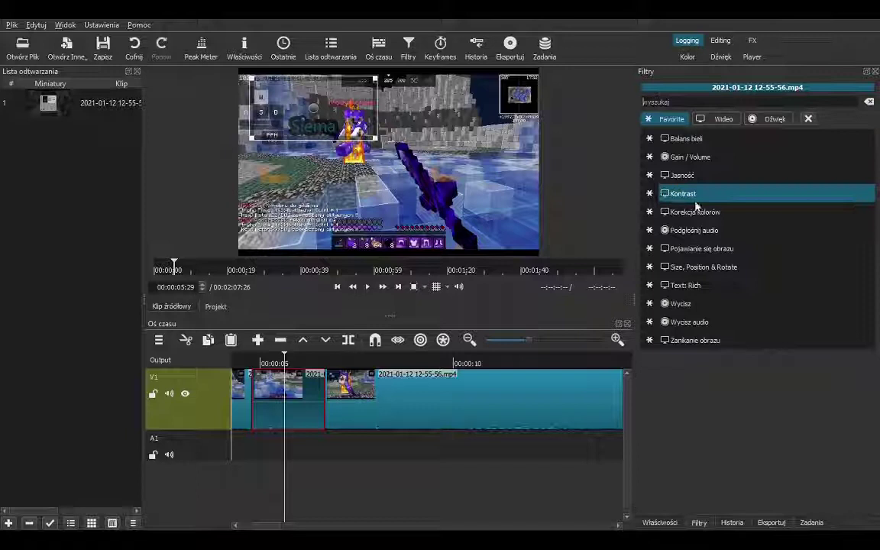
click(728, 276)
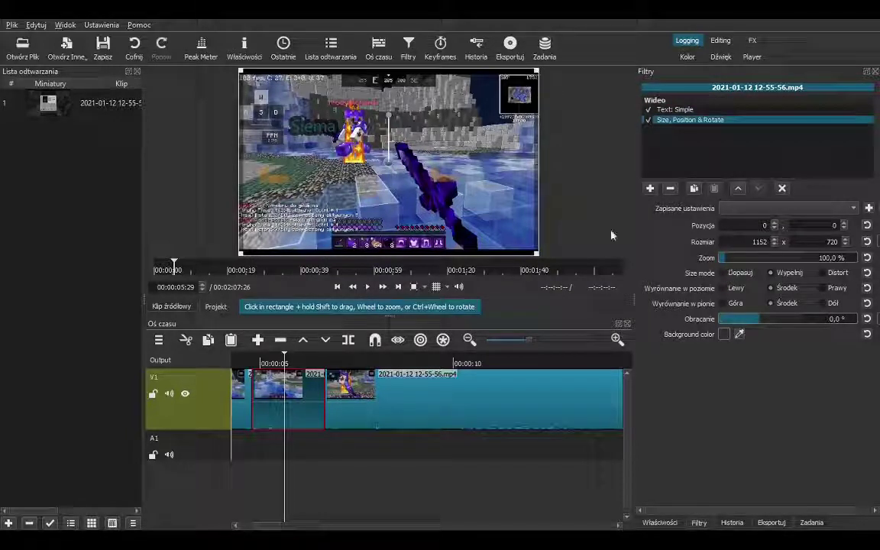
drag(733, 260, 726, 255)
scroll(726, 259, up, 5)
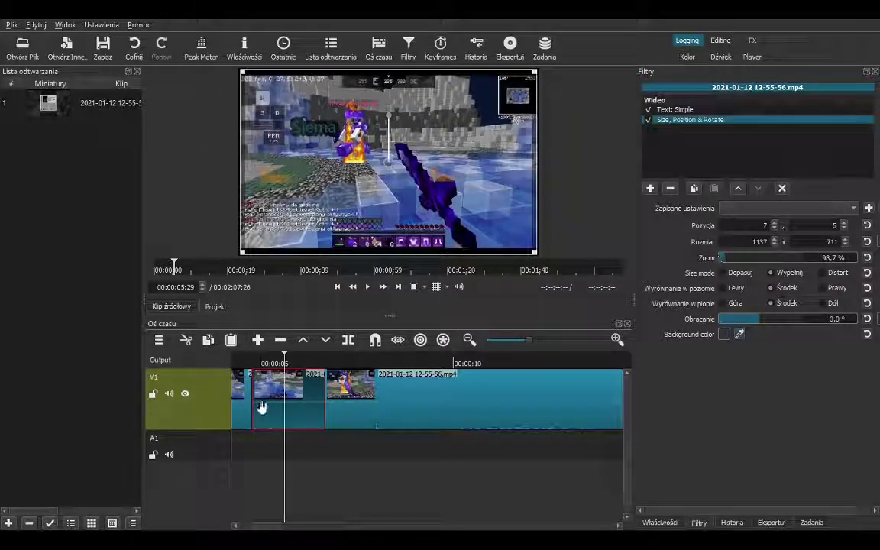
click(245, 365)
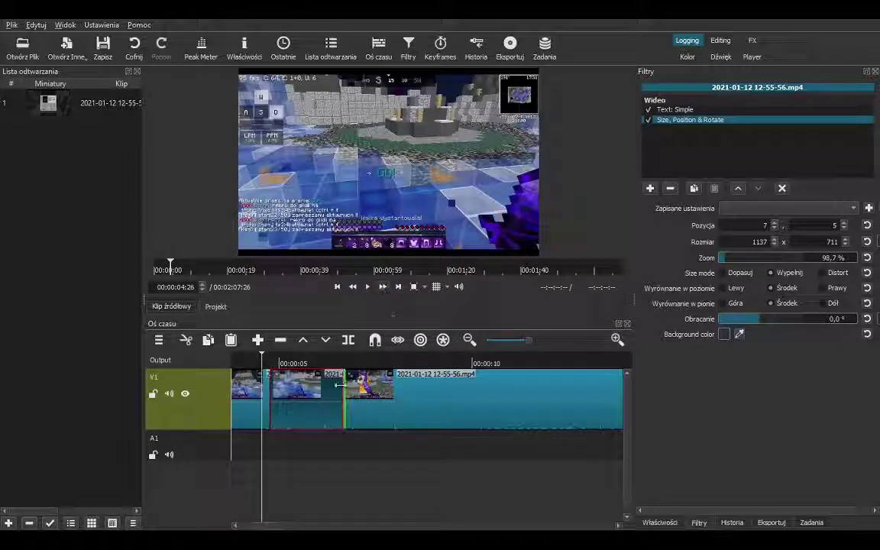
click(366, 286)
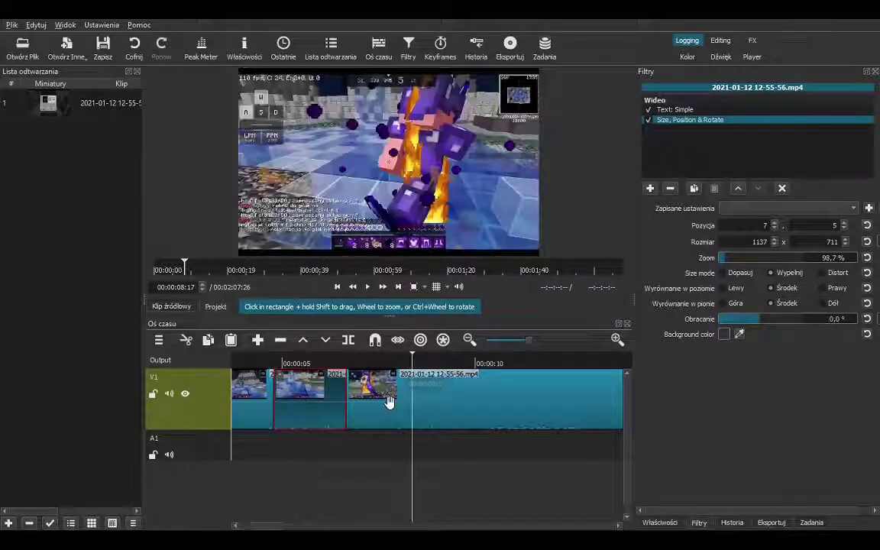
Split the remaining recording at 00:00:08:17 and add a Text: Simple filter to the segment before the cut.
click(387, 399)
key(s)
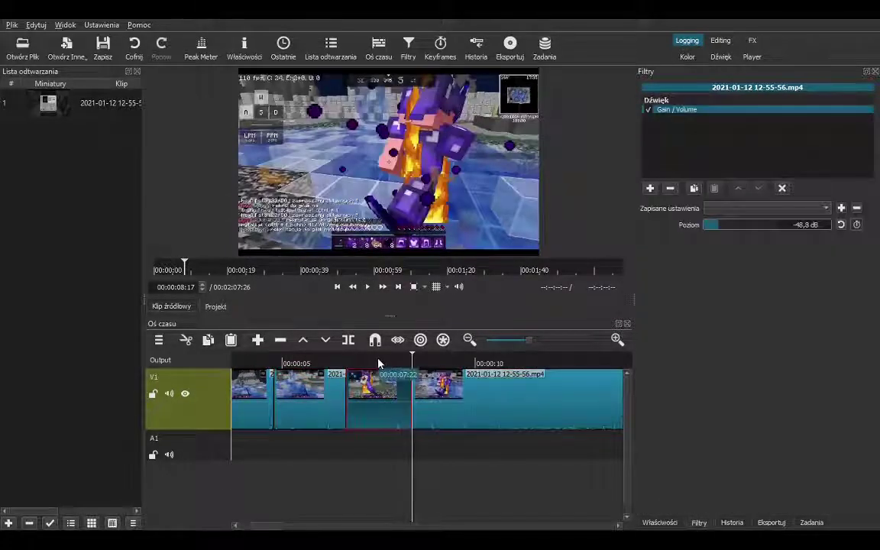
click(377, 362)
click(651, 188)
text(t)
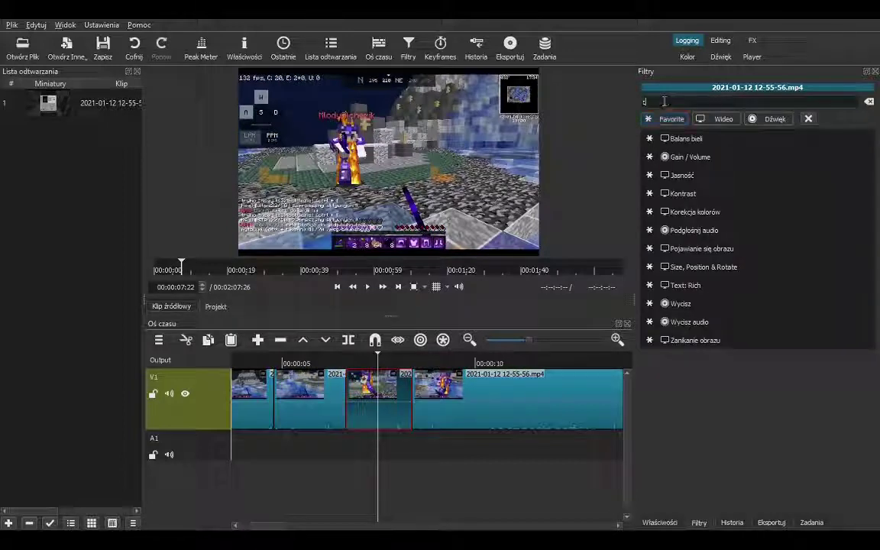
text(ex)
key(Return)
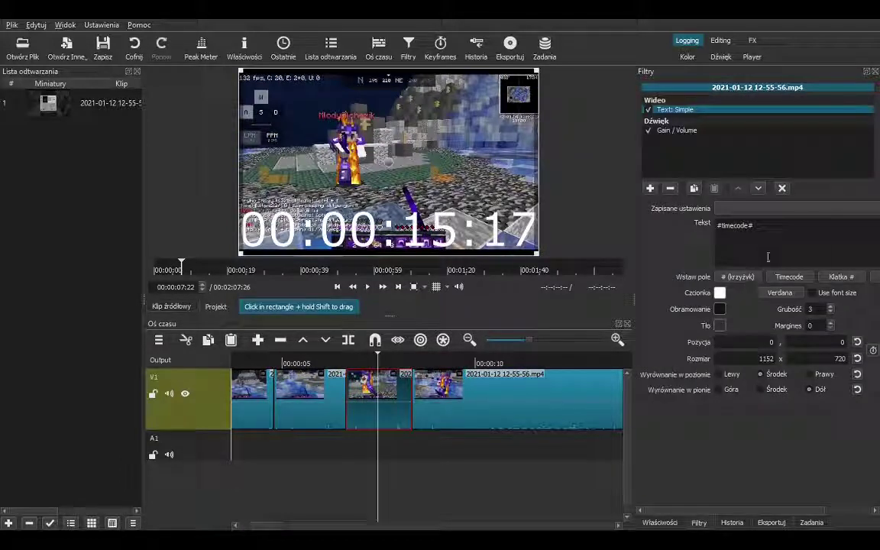
Replace the new text filter's timecode placeholder with "Siema".
key(BackSpace)
key(BackSpace)
key(BackSpace)
key(BackSpace)
key(BackSpace)
key(BackSpace)
key(BackSpace)
key(BackSpace)
key(BackSpace)
key(BackSpace)
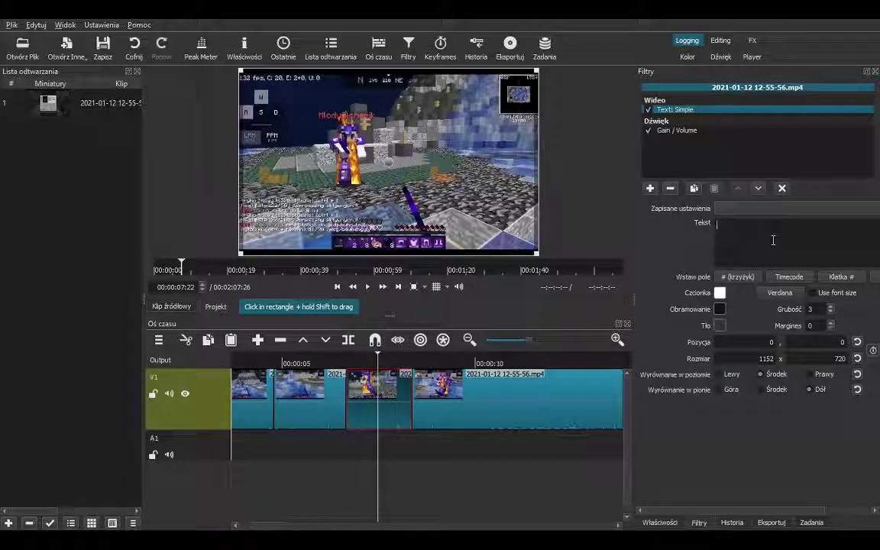
text(Siema)
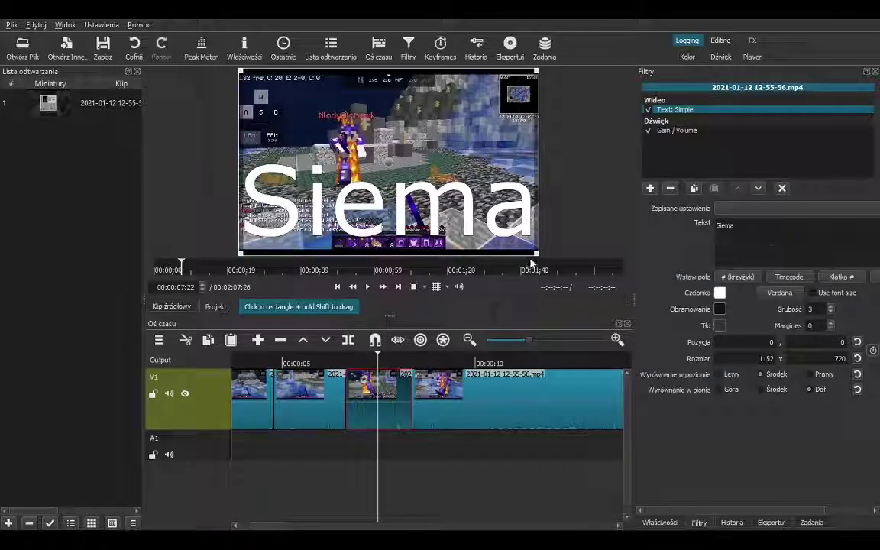
Shrink the second text's box to about 855 × 512 and style the text turquoise with an outline thickness of 20.
drag(539, 255, 486, 186)
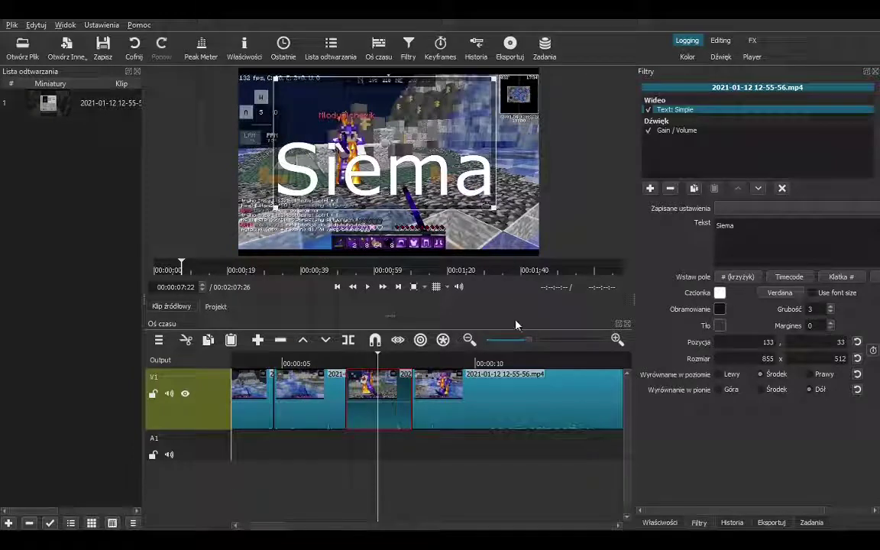
drag(832, 307, 830, 307)
click(831, 308)
Play the timeline from the first text segment through the second to review both captions.
click(309, 363)
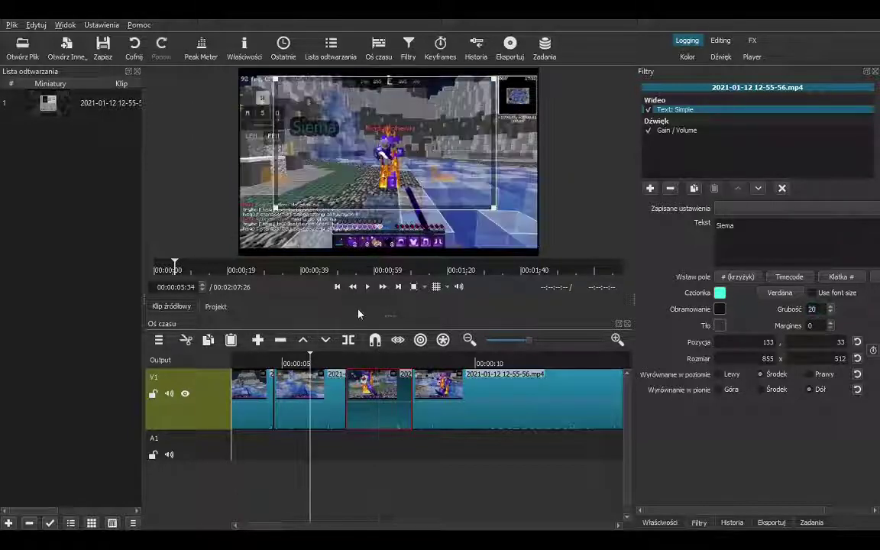
click(366, 290)
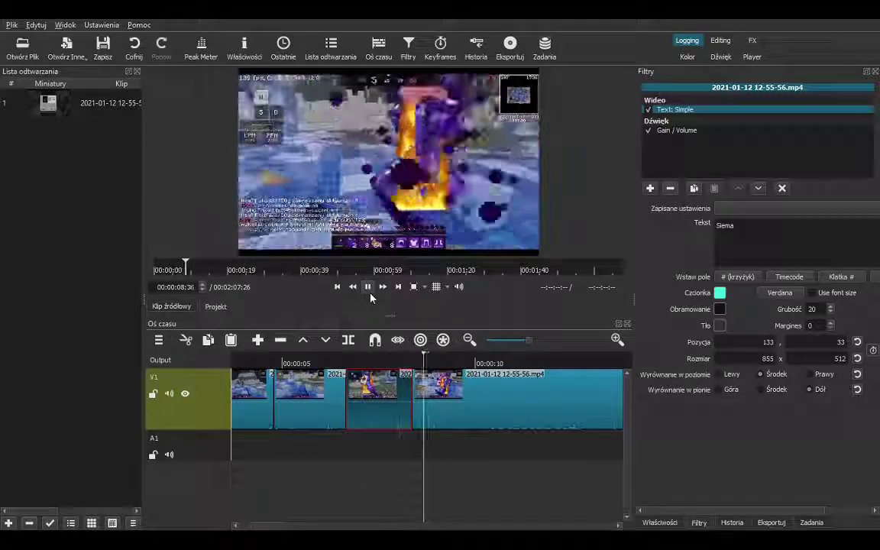
click(368, 292)
click(370, 294)
click(369, 293)
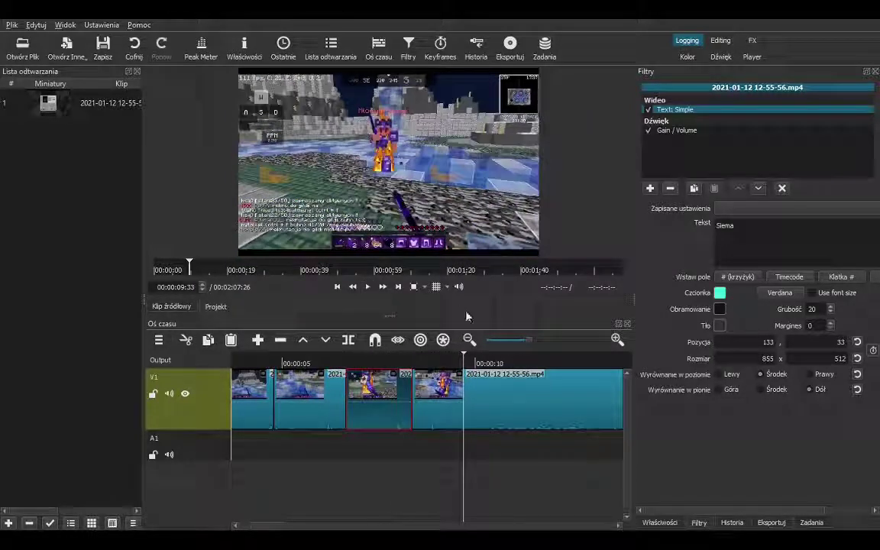
Shrink the second "Siema" text box to about 364 × 208 and play both captioned segments again.
click(382, 363)
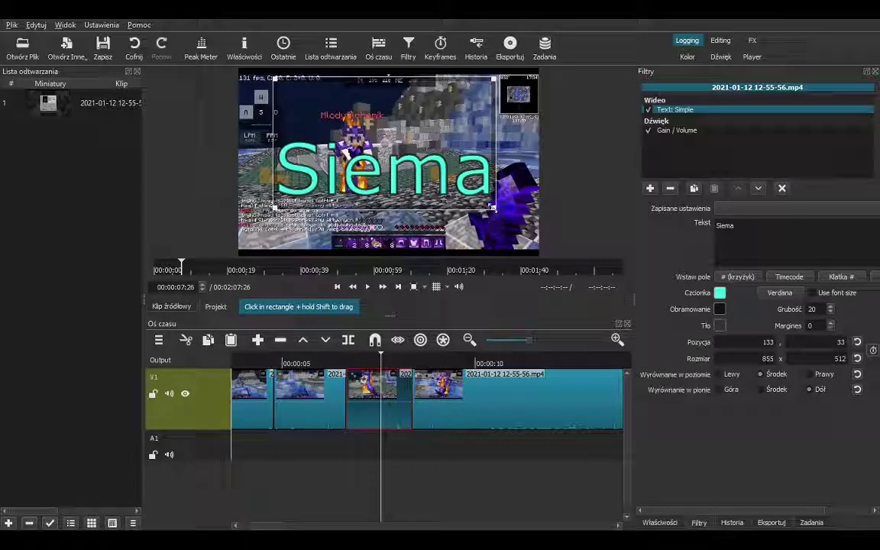
drag(493, 208, 367, 130)
click(319, 363)
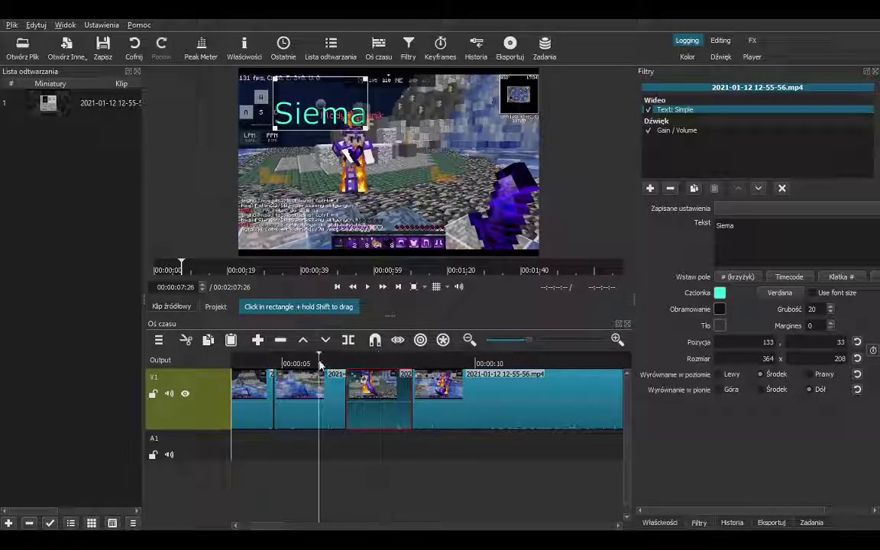
click(367, 287)
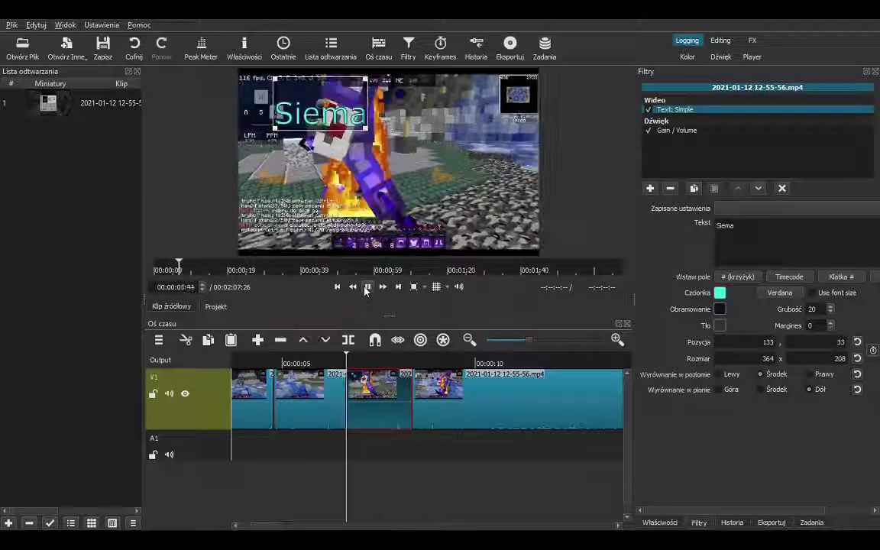
Stop the caption playback and look at the export presets before returning to the clip's filters.
click(366, 288)
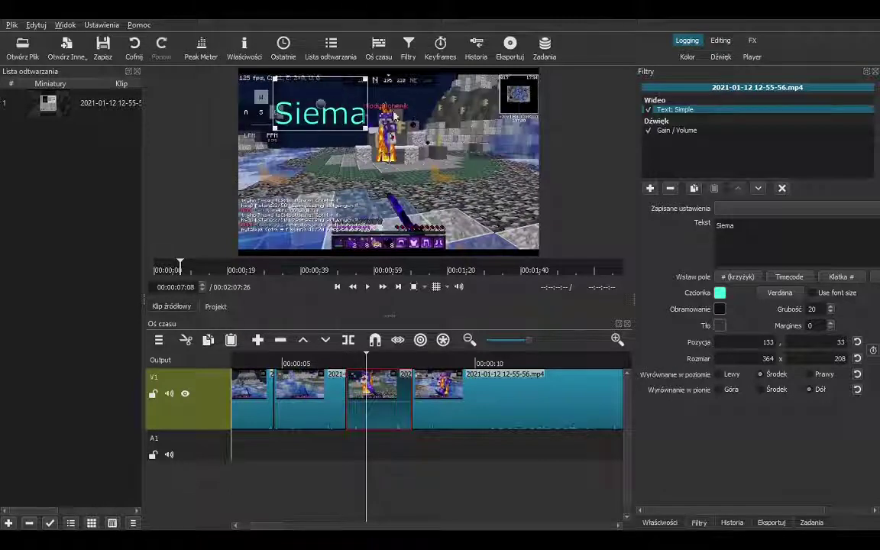
click(510, 47)
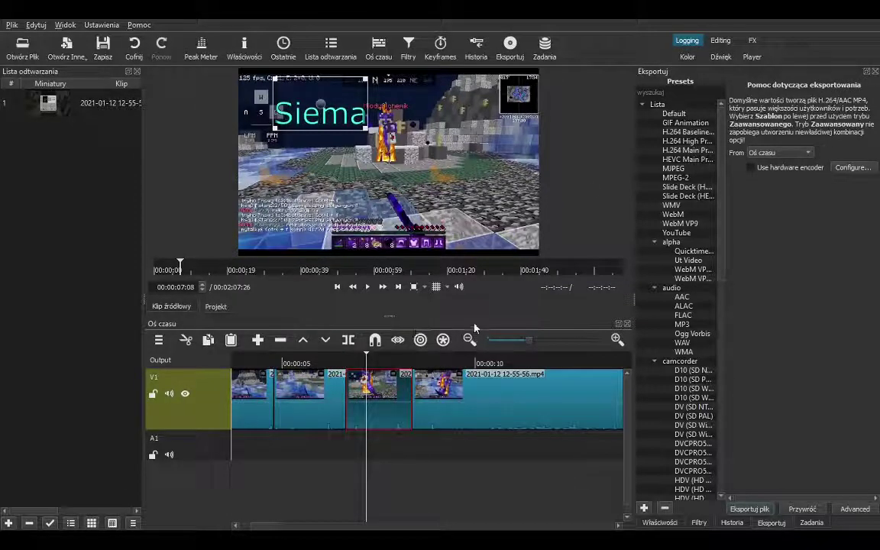
click(409, 54)
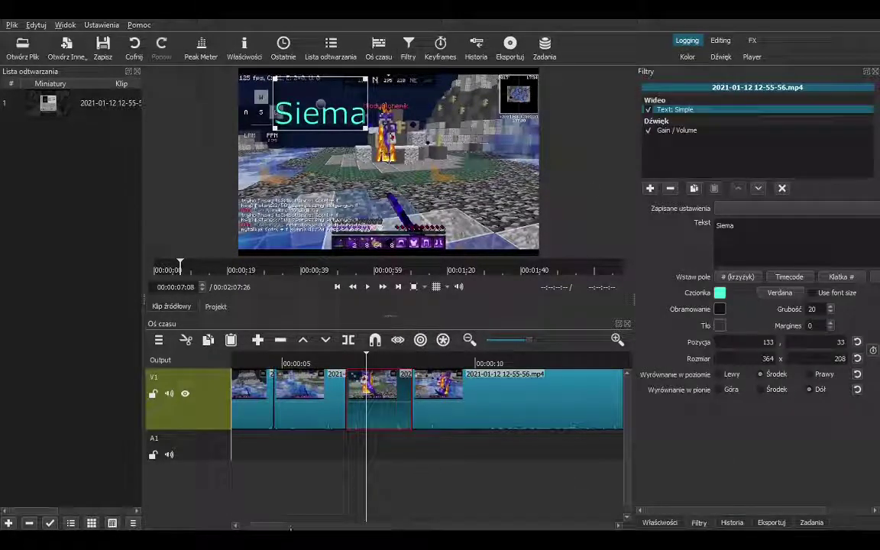
Split the clip after the captioned segments at 00:00:10:41 and play the timeline across the new cut.
mouse_move(272, 526)
mouse_down()
mouse_move(287, 526)
mouse_move(272, 527)
mouse_up()
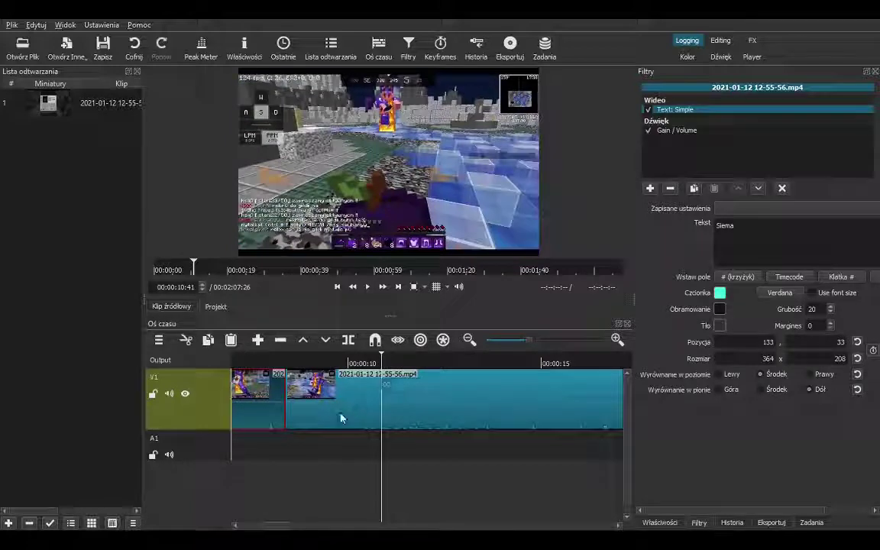
key(s)
click(273, 363)
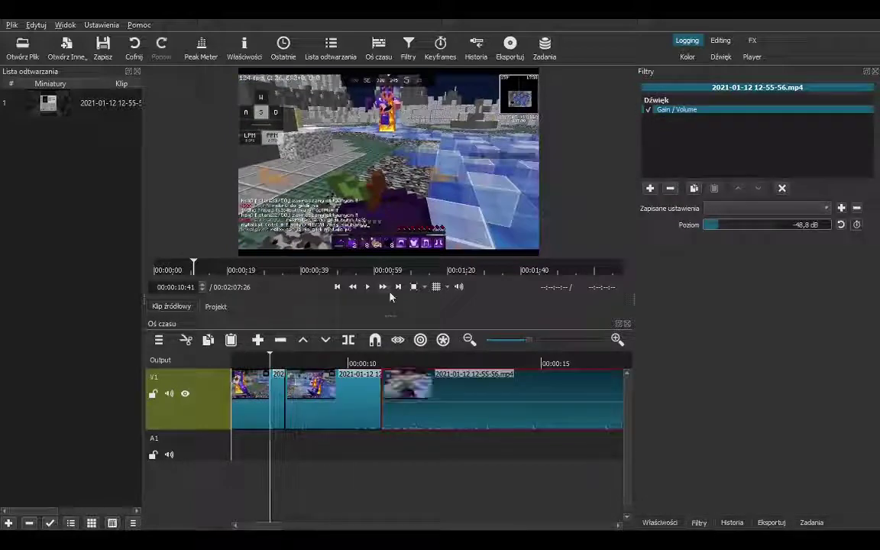
click(366, 286)
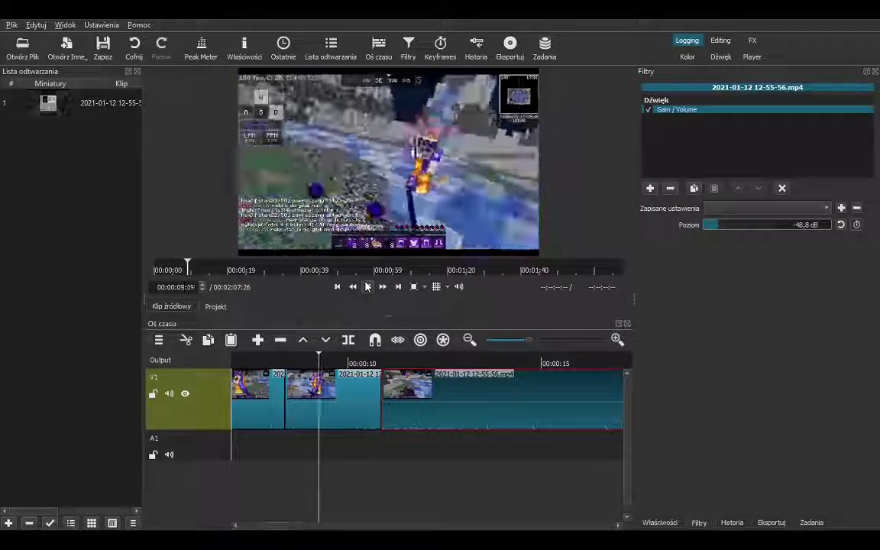
click(366, 286)
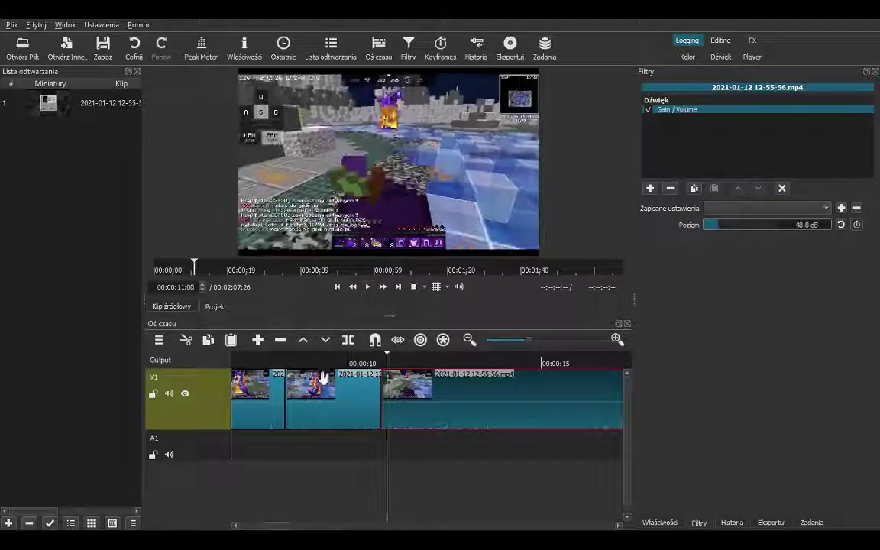
Set the speed of the segment before the new cut to 3x in its clip properties.
click(321, 374)
click(322, 363)
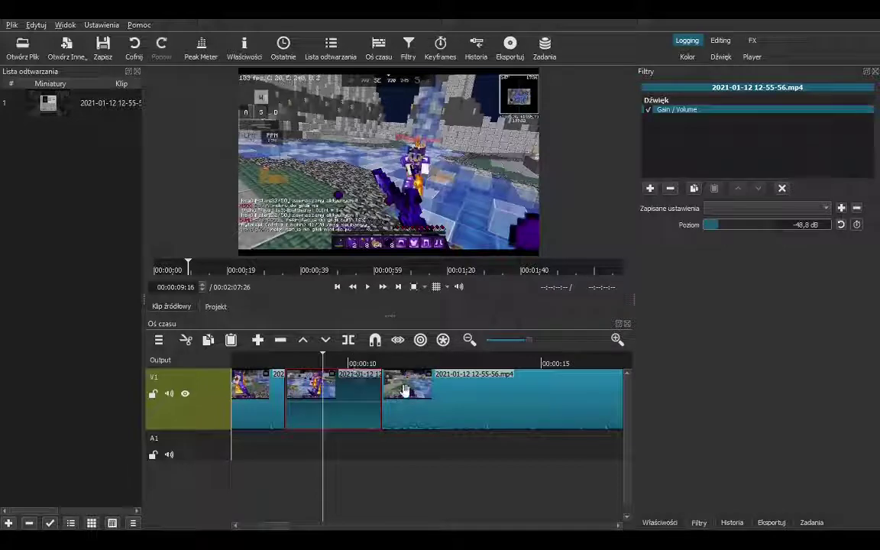
click(245, 44)
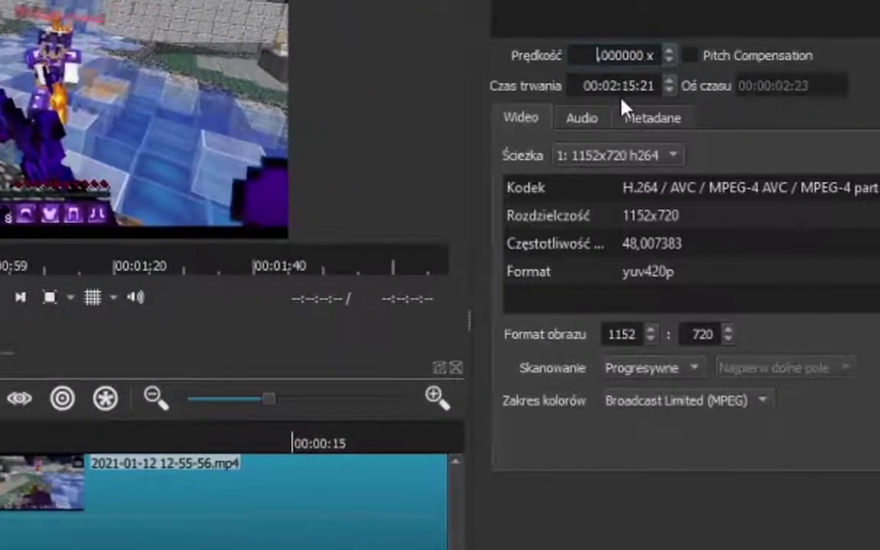
text(3)
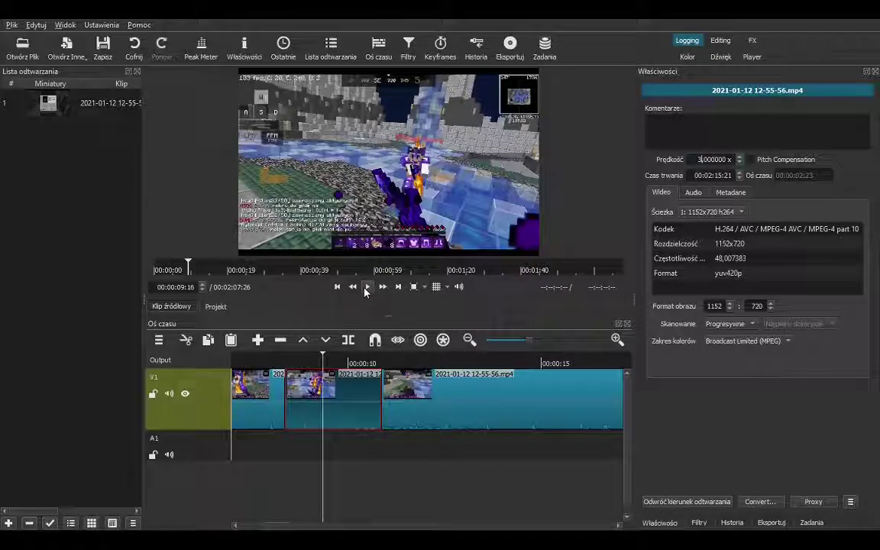
key(Return)
Play the timeline from the end of the second caption through the 3x segment.
click(269, 360)
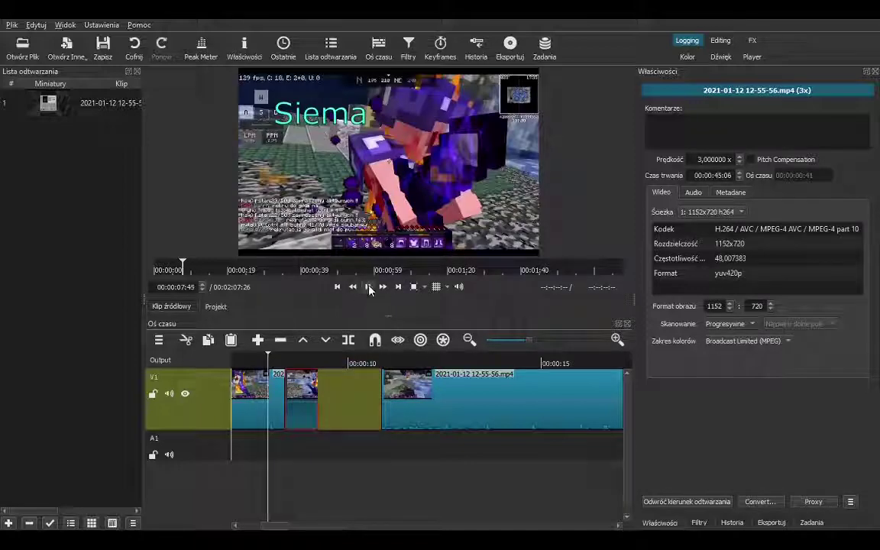
click(366, 287)
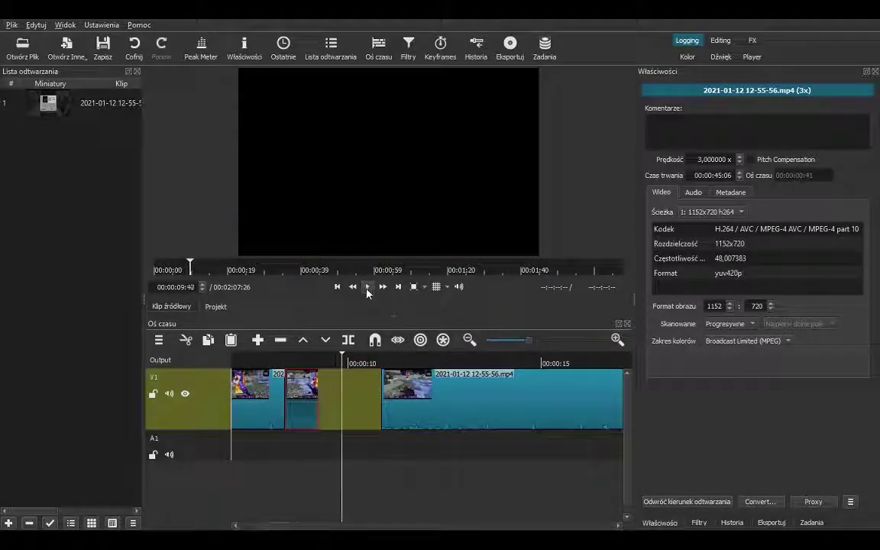
click(368, 287)
Set the sped-up segment's speed to 2x.
click(300, 361)
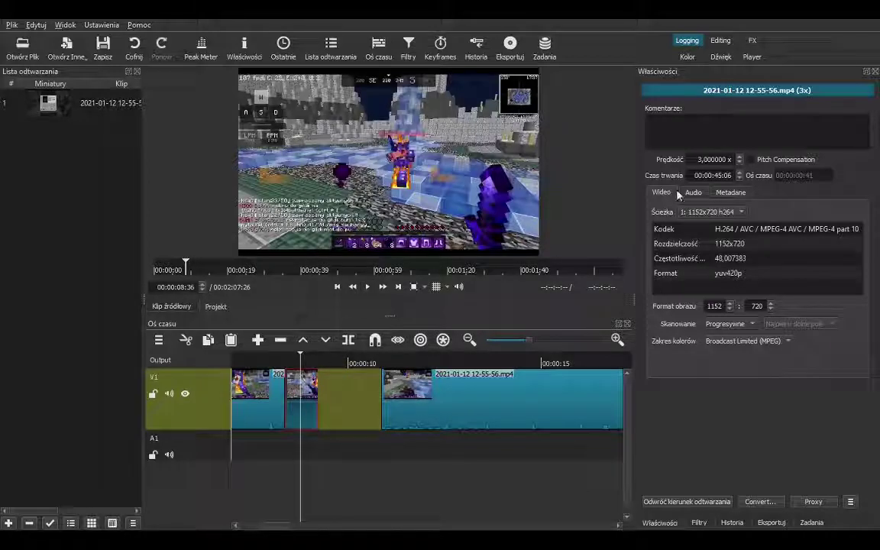
key(BackSpace)
text(2)
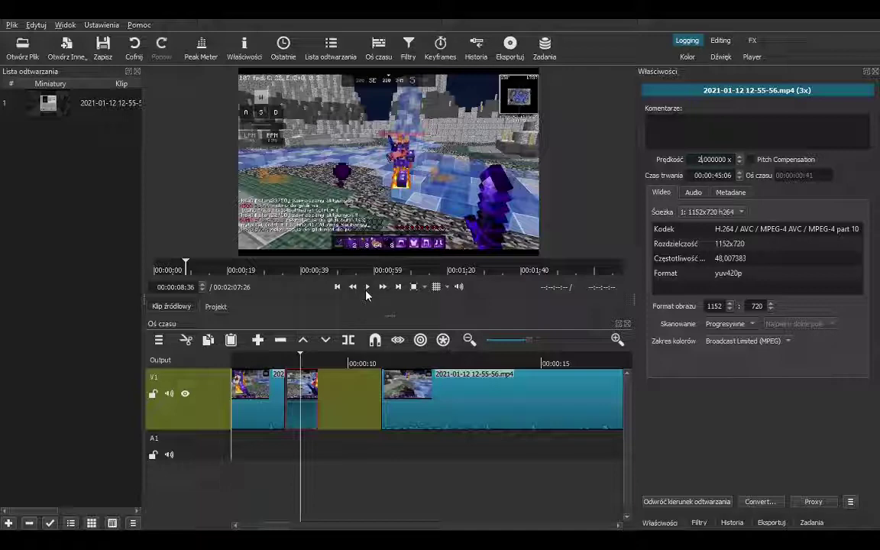
click(368, 288)
click(368, 288)
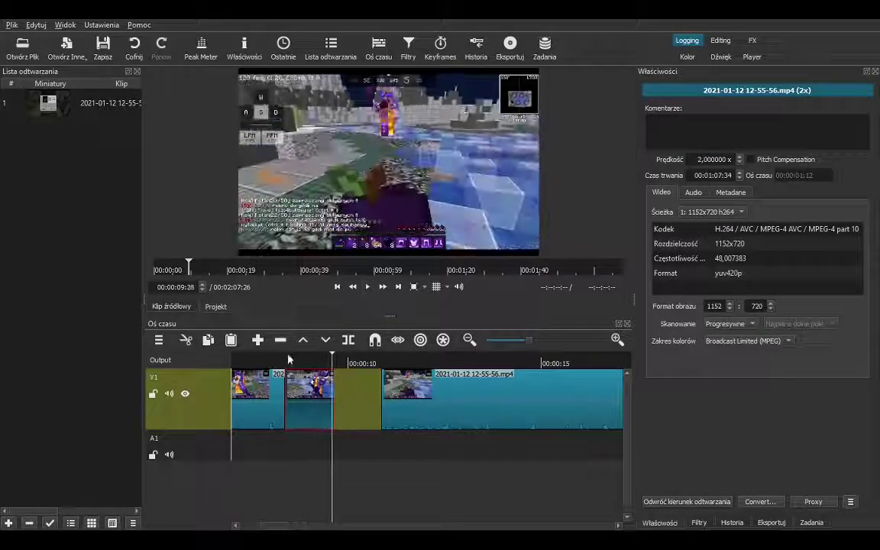
Play the timeline from the end of the captioned segment through the 2x segment.
click(277, 360)
click(369, 286)
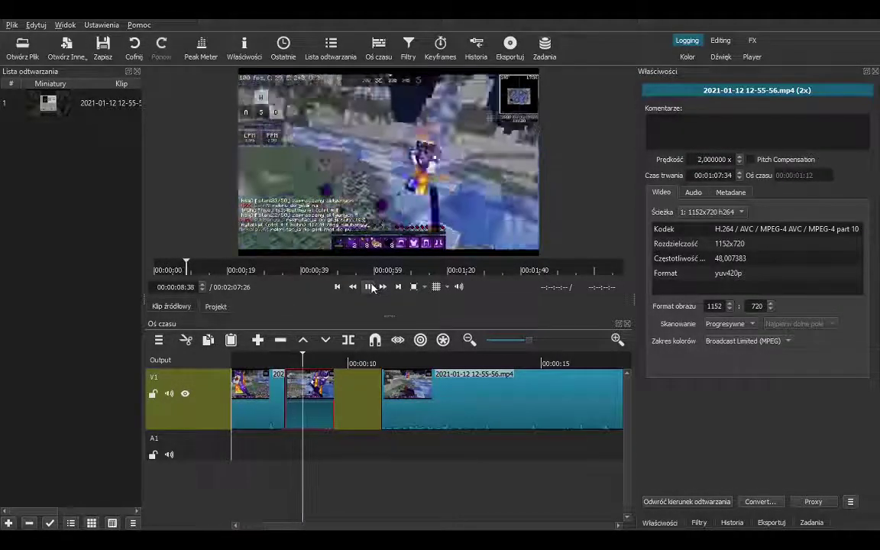
click(368, 286)
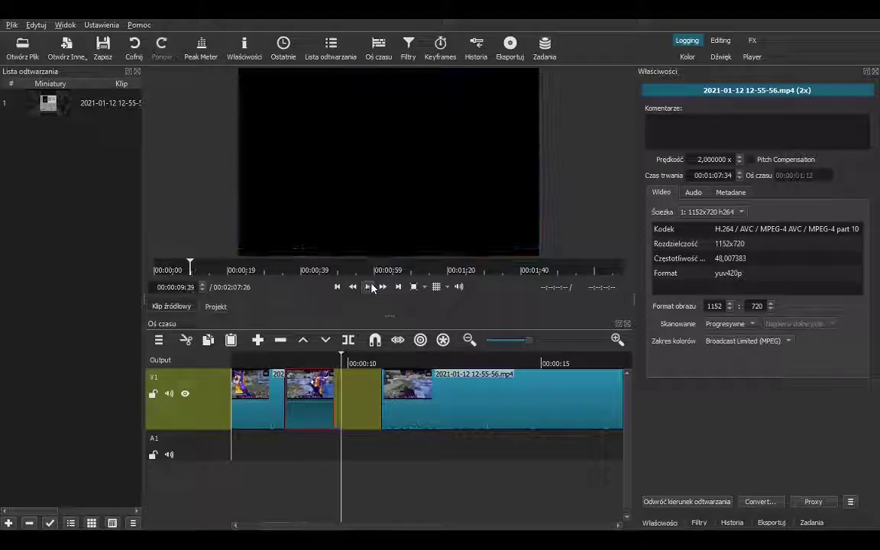
Slow the same segment down by setting its speed to 0.5x.
click(309, 363)
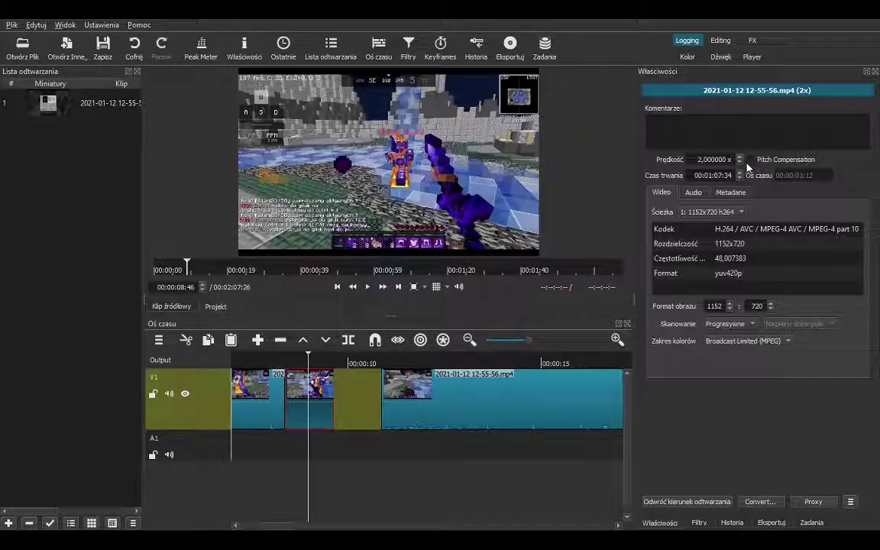
key(BackSpace)
key(BackSpace)
key(BackSpace)
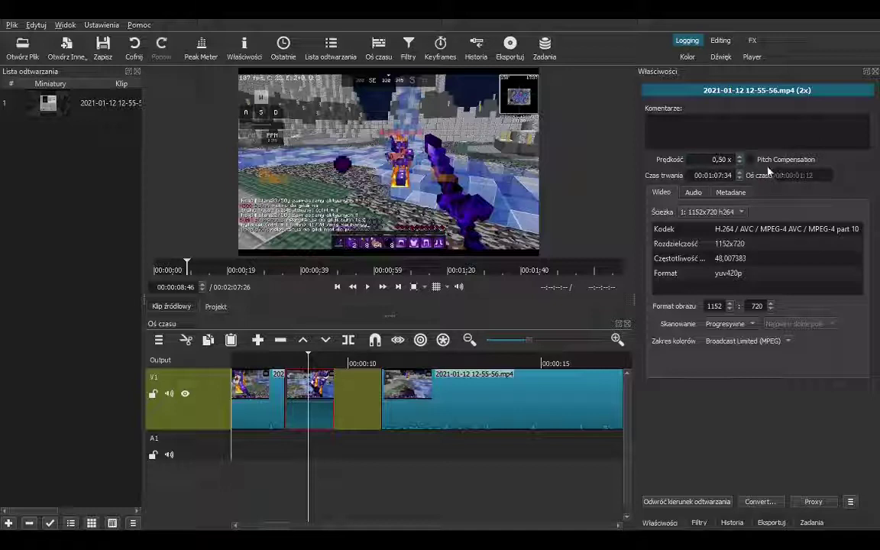
key(Return)
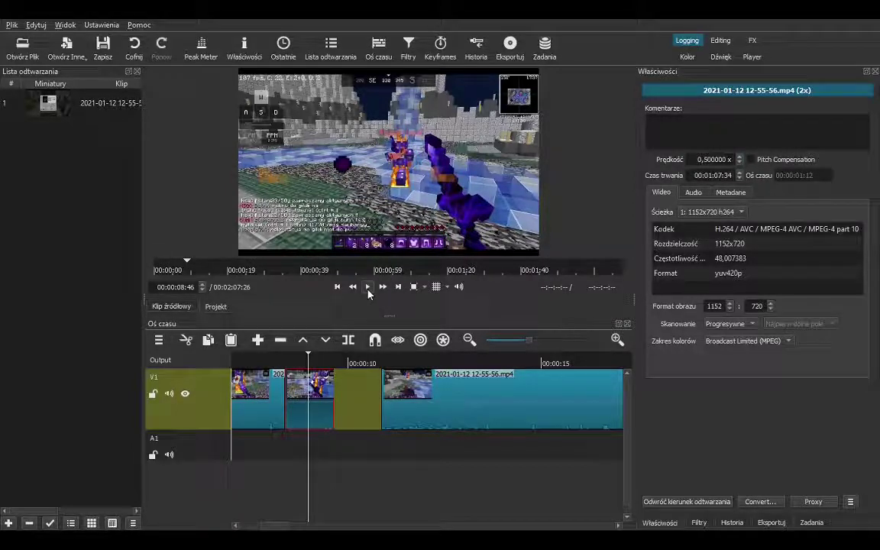
Play the timeline from the end of the second caption through the slow-motion segment into the following clip.
click(366, 287)
click(367, 286)
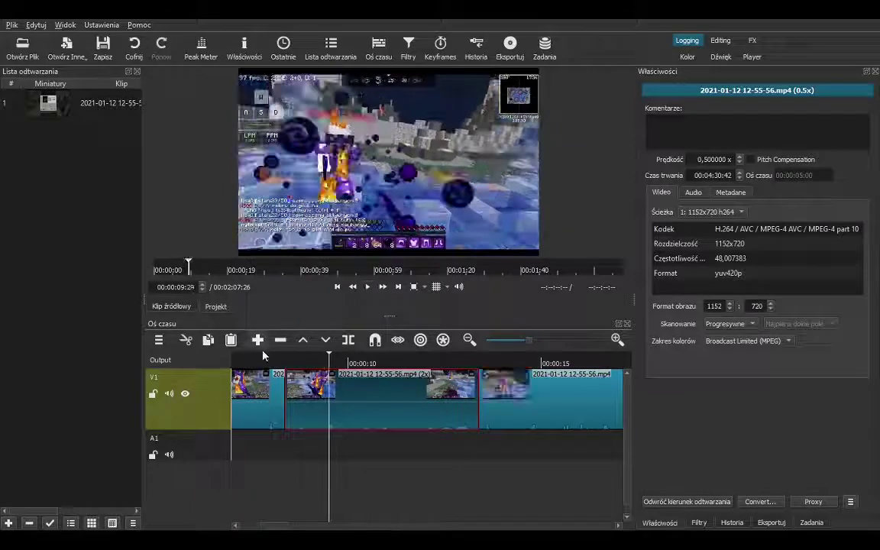
click(267, 362)
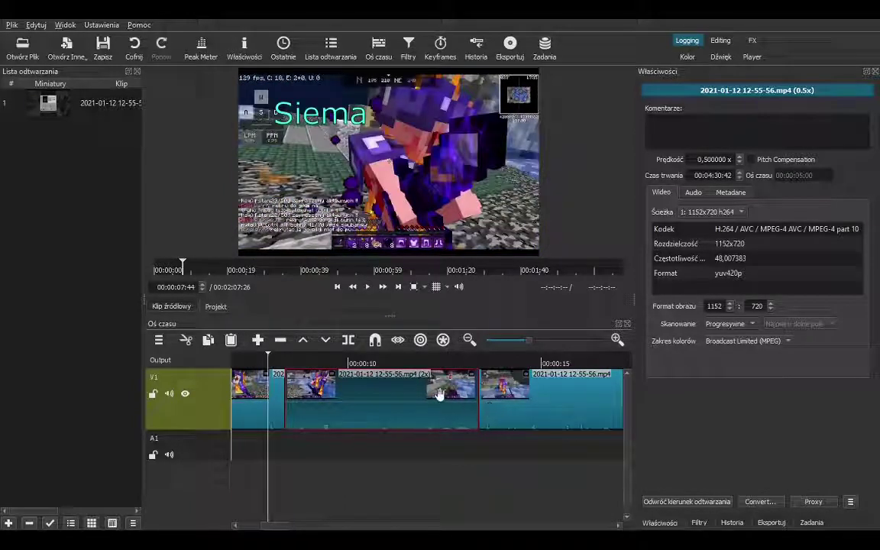
mouse_move(447, 394)
mouse_down()
mouse_move(510, 394)
mouse_move(447, 400)
mouse_up()
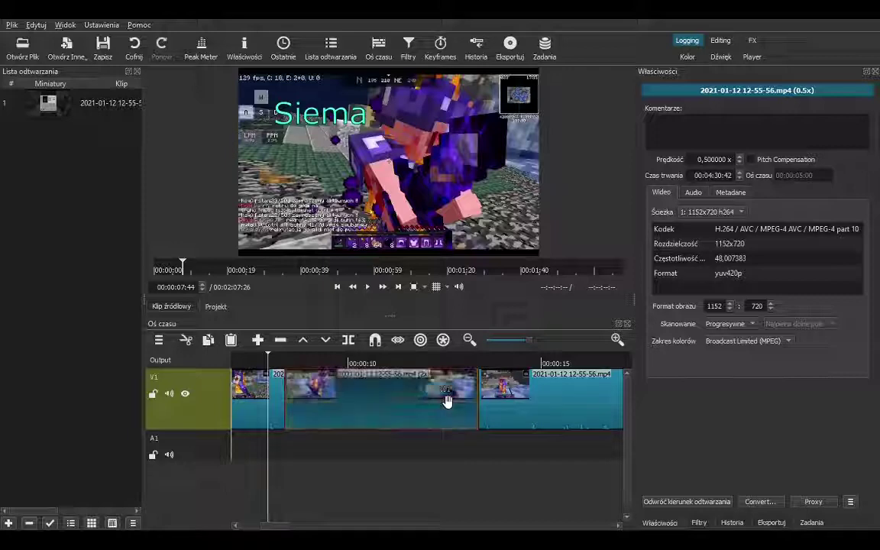
click(368, 288)
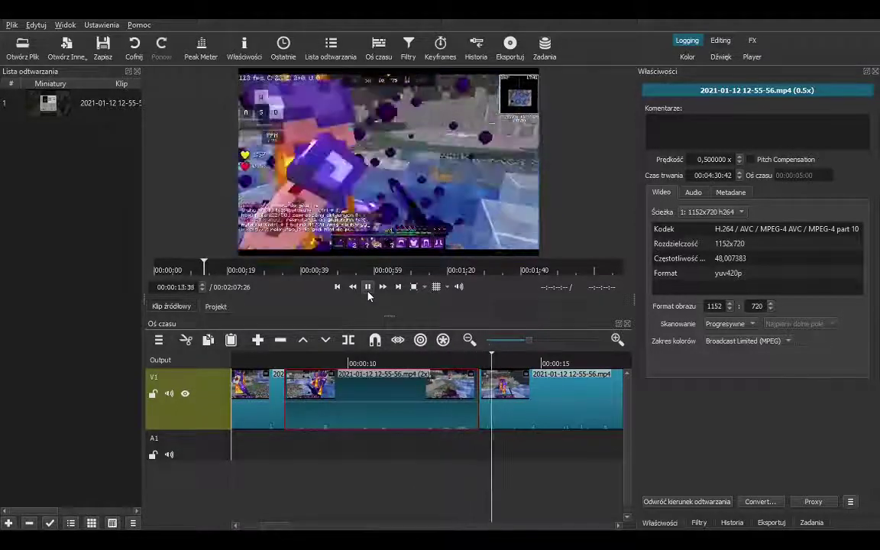
click(369, 294)
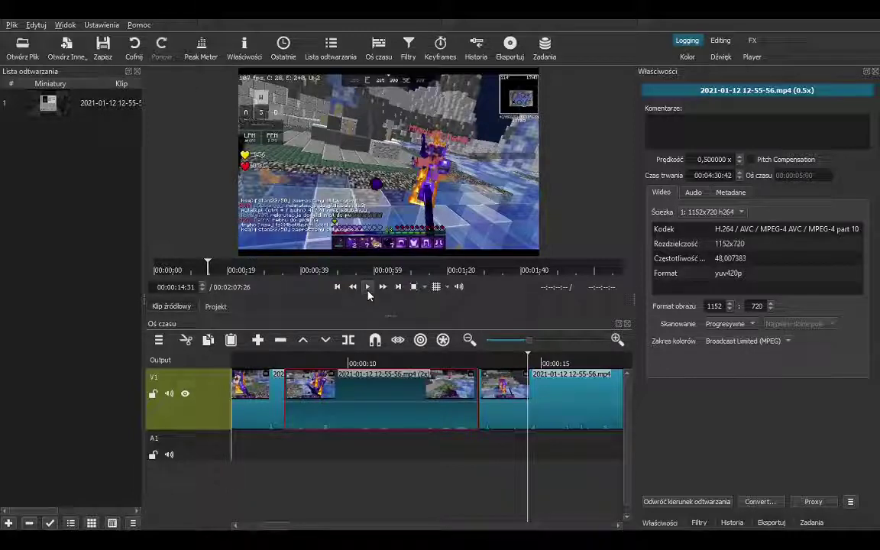
Play the clip following the slow-motion segment and split it at 00:00:18:13.
drag(281, 526, 292, 527)
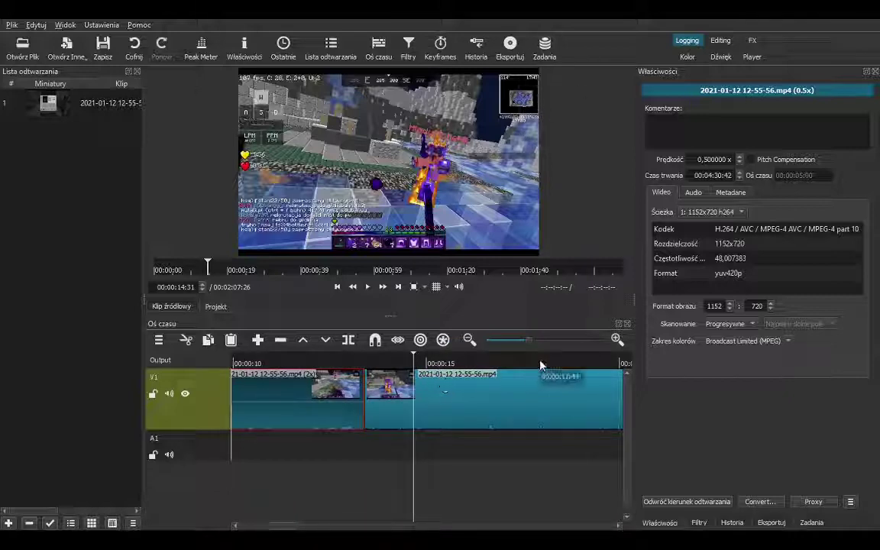
click(366, 363)
key(space)
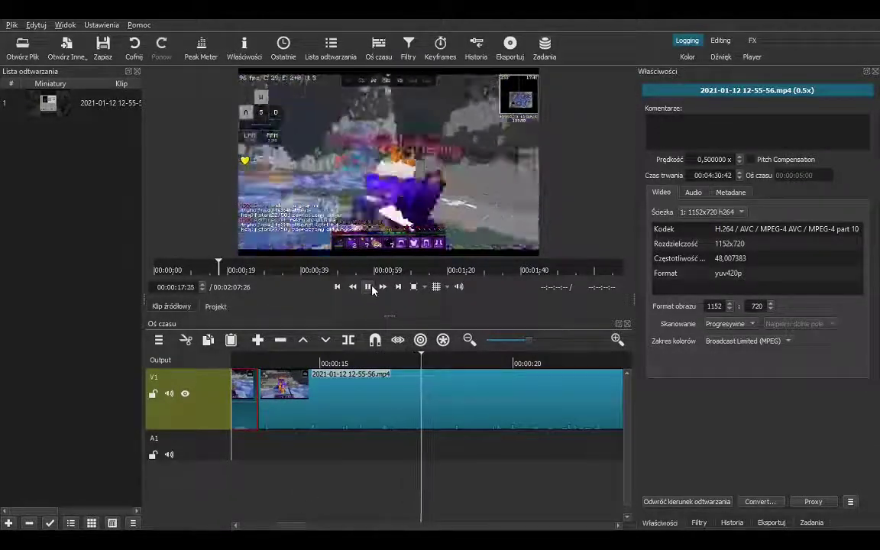
key(space)
click(343, 383)
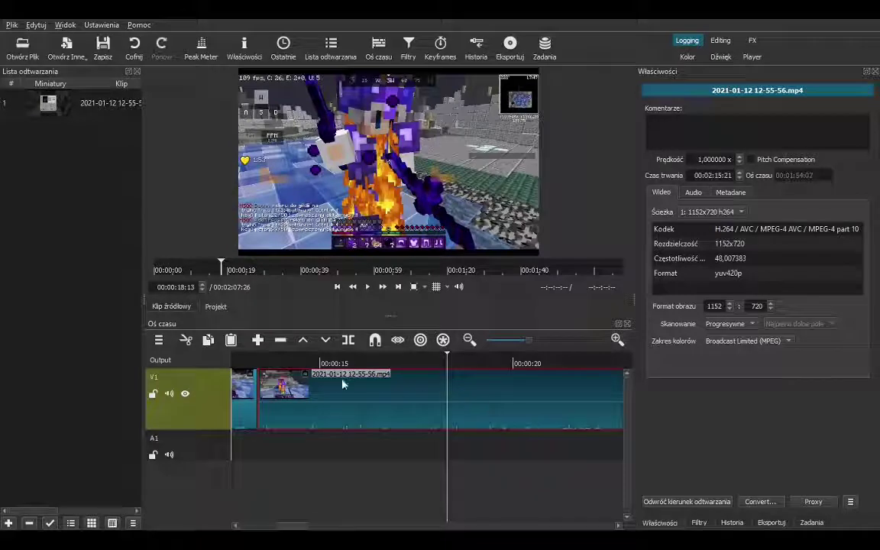
key(s)
Add the Spot Remover video filter to the segment between the slow-motion part and the new cut.
click(336, 371)
click(333, 365)
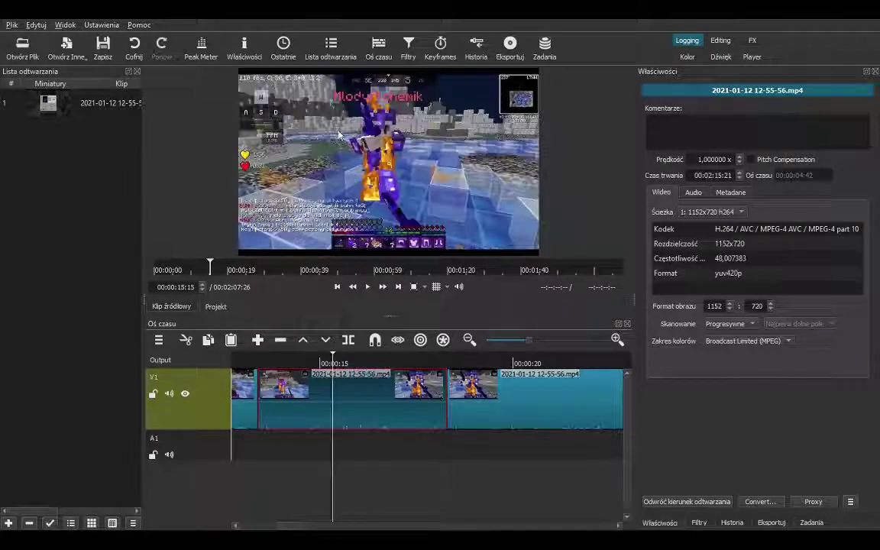
click(407, 58)
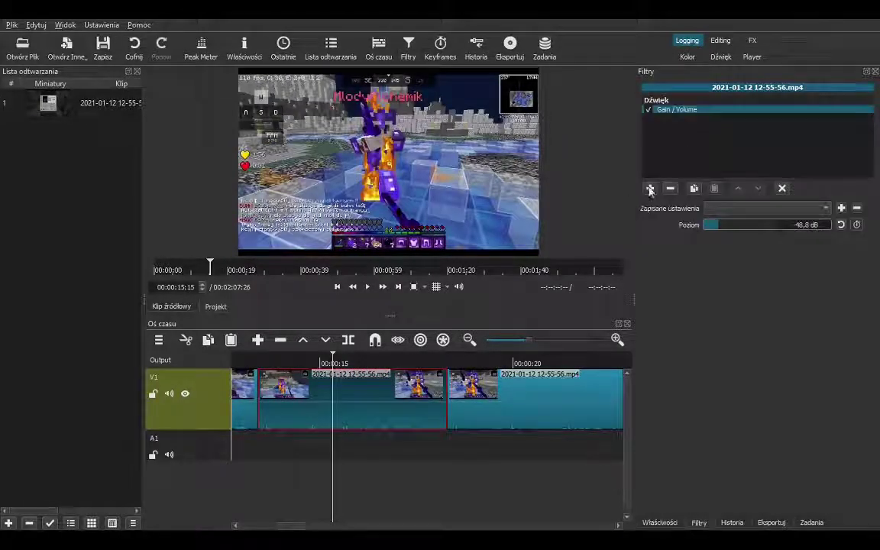
click(649, 189)
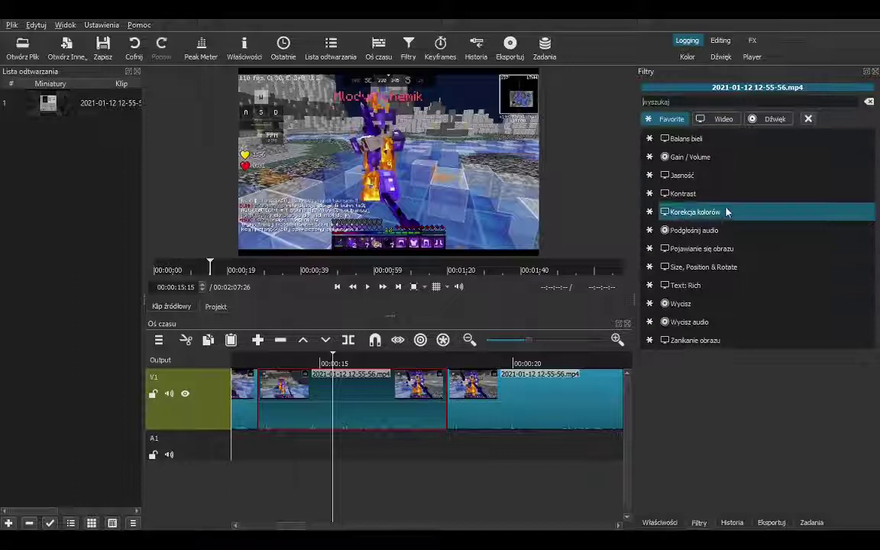
click(706, 120)
scroll(744, 214, down, 10)
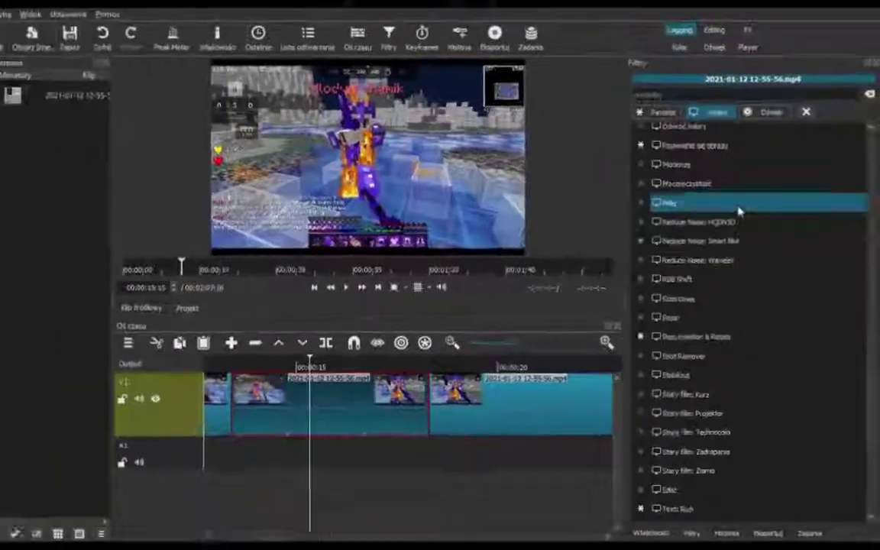
scroll(740, 212, down, 4)
scroll(751, 221, up, 2)
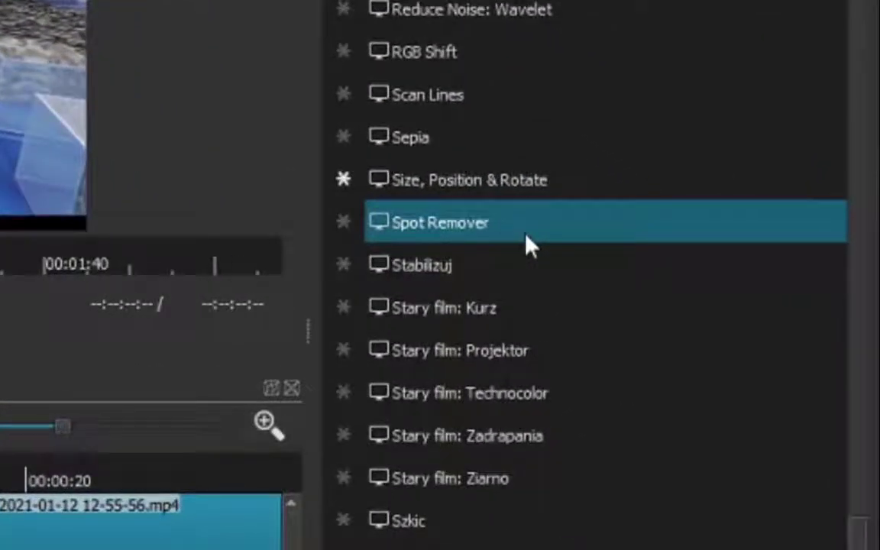
click(531, 245)
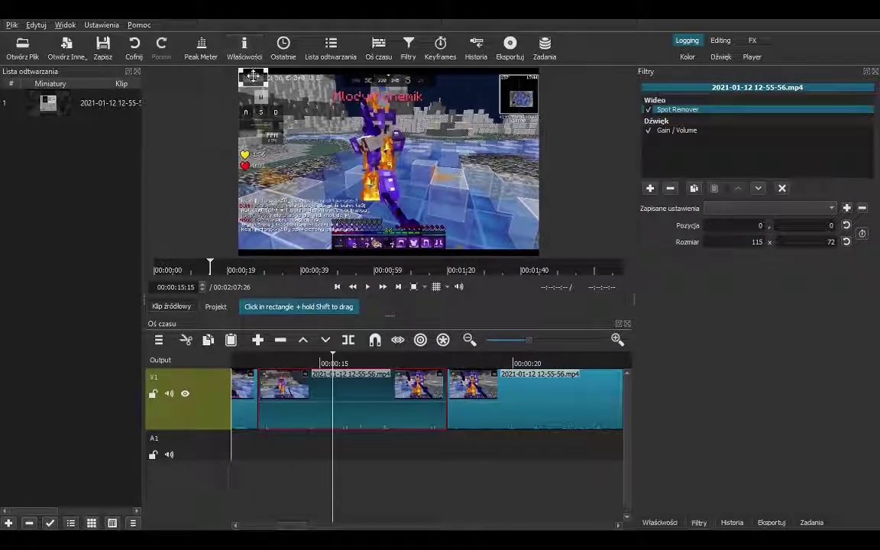
Place the spot removal area over the read-out below the minimap, about 148 × 63 at position 998, 168, and play the segment.
drag(253, 76, 501, 114)
drag(261, 364, 246, 363)
click(367, 287)
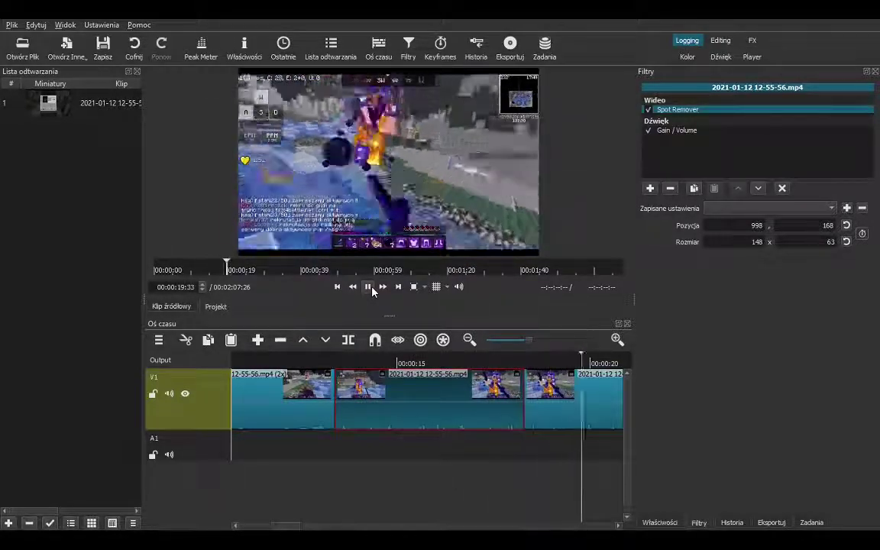
click(371, 287)
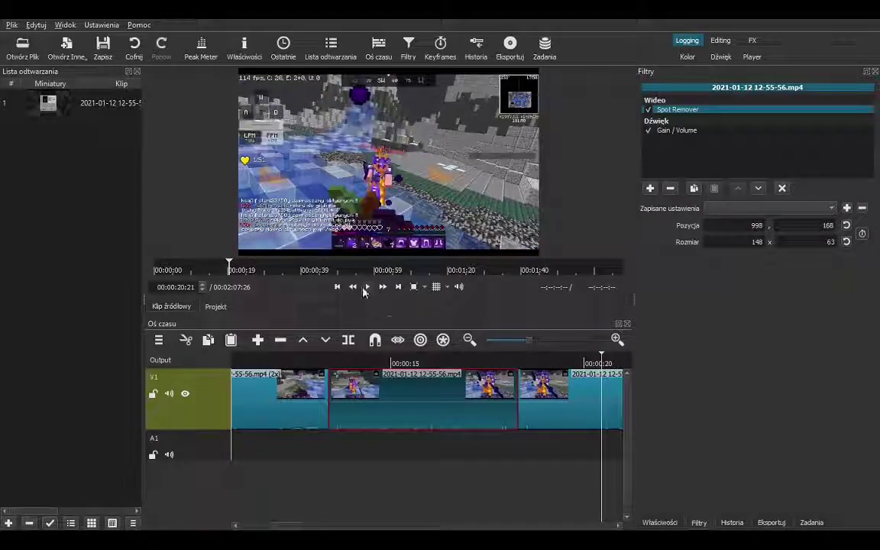